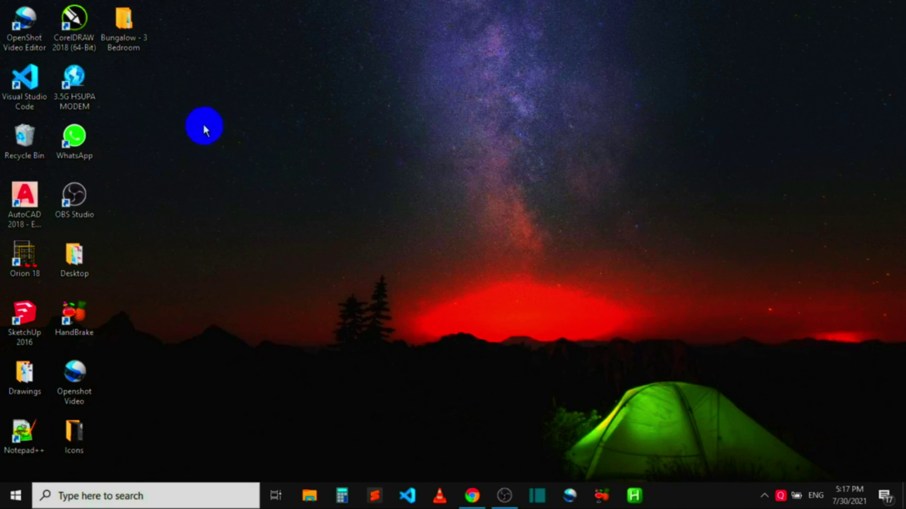
- Browse into Bungalow - 3 Bedroom > 3 Bedroom Bungalow - 1 and open 3 Bedroom.dwg in AutoCAD
{"action": "double_click", "coordinate": [135, 41]}
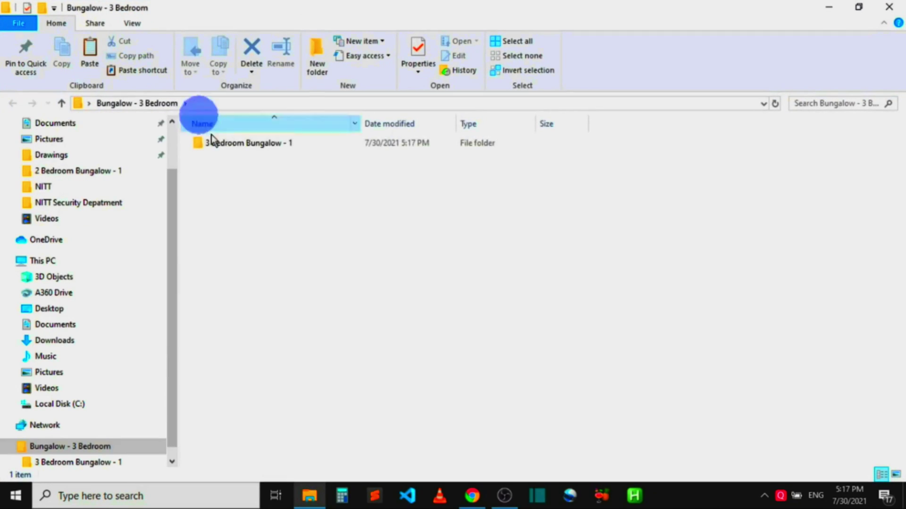
{"action": "left_click", "coordinate": [222, 149]}
{"action": "double_click", "coordinate": [223, 148]}
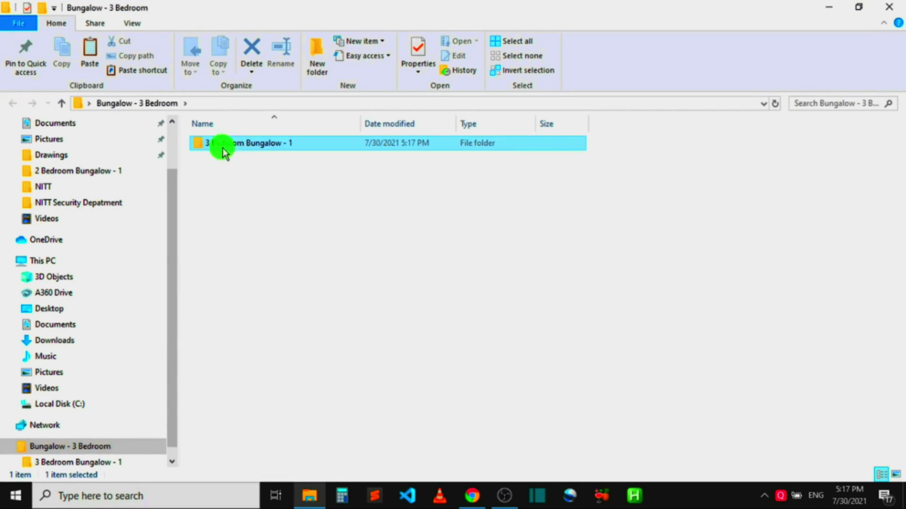
{"action": "double_click", "coordinate": [218, 143]}
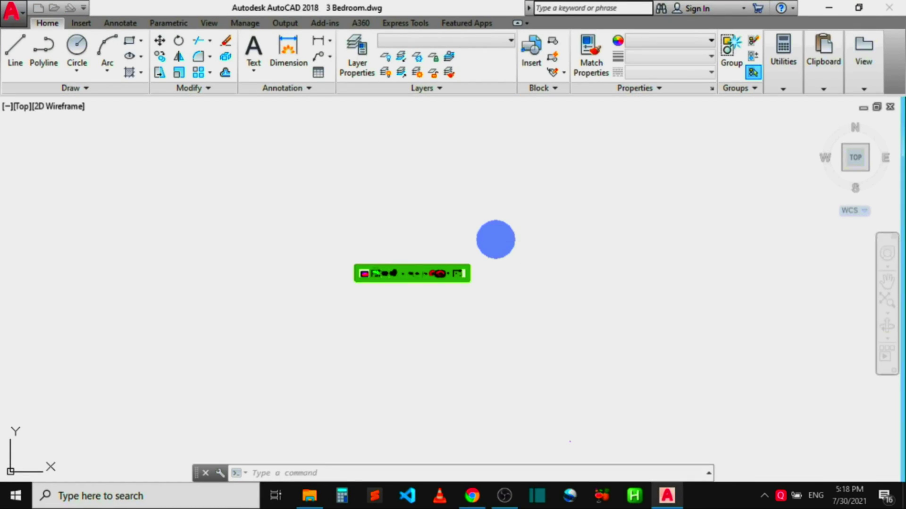
{"action": "scroll", "coordinate": [377, 266], "scroll_direction": "up", "scroll_amount": 4}
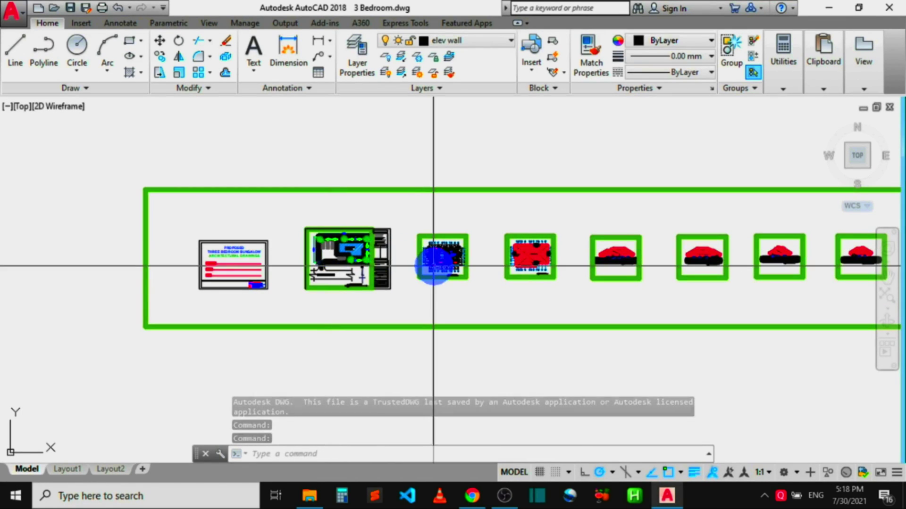
{"action": "scroll", "coordinate": [442, 260], "scroll_direction": "up", "scroll_amount": 8}
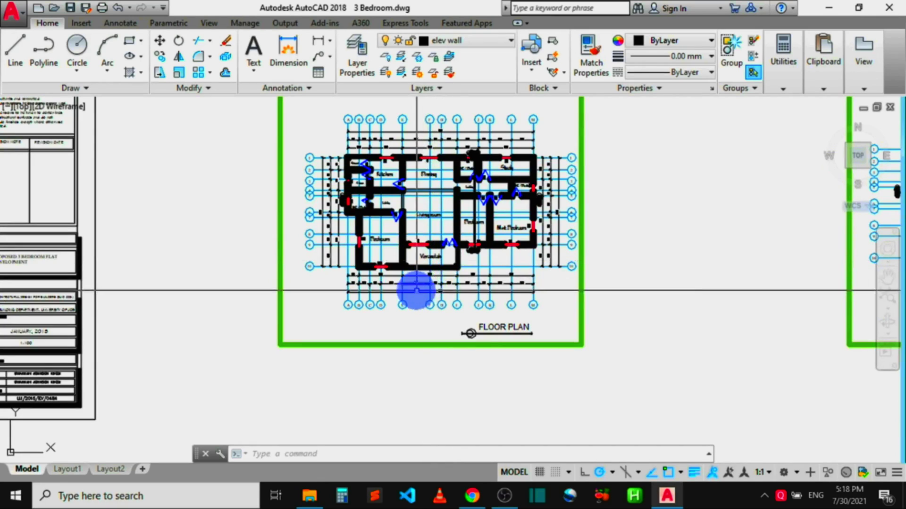
{"action": "scroll", "coordinate": [415, 283], "scroll_direction": "down", "scroll_amount": 6}
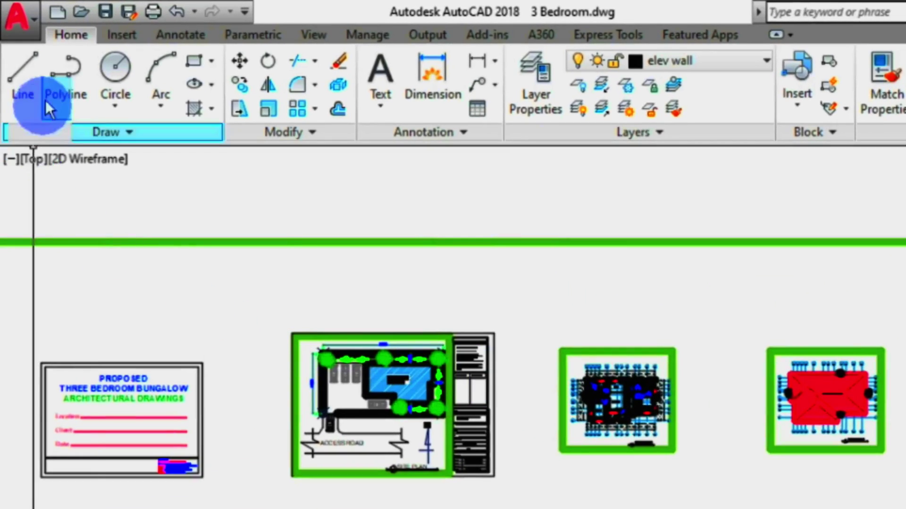
{"action": "left_click", "coordinate": [33, 21]}
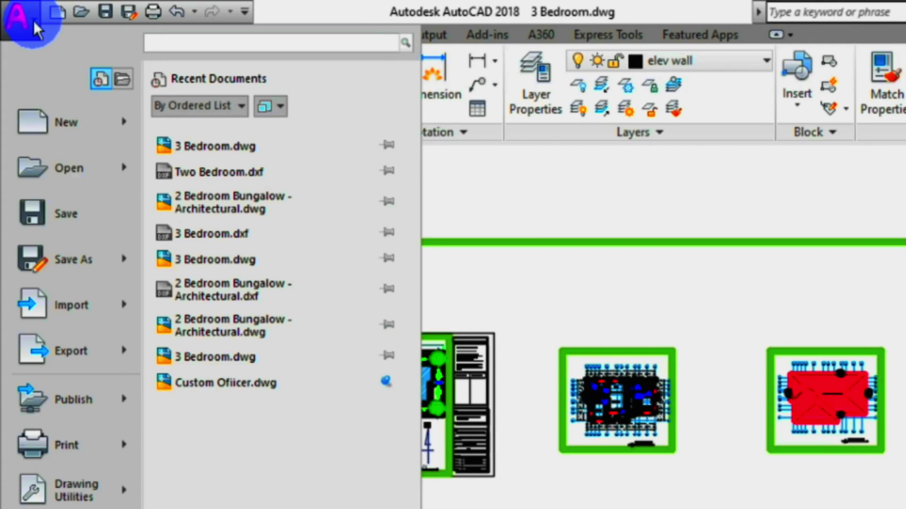
- Save As 'Three Bedroom' on the Desktop using the AutoCAD 2010/LT2010 DXF file type
{"action": "left_click", "coordinate": [75, 259]}
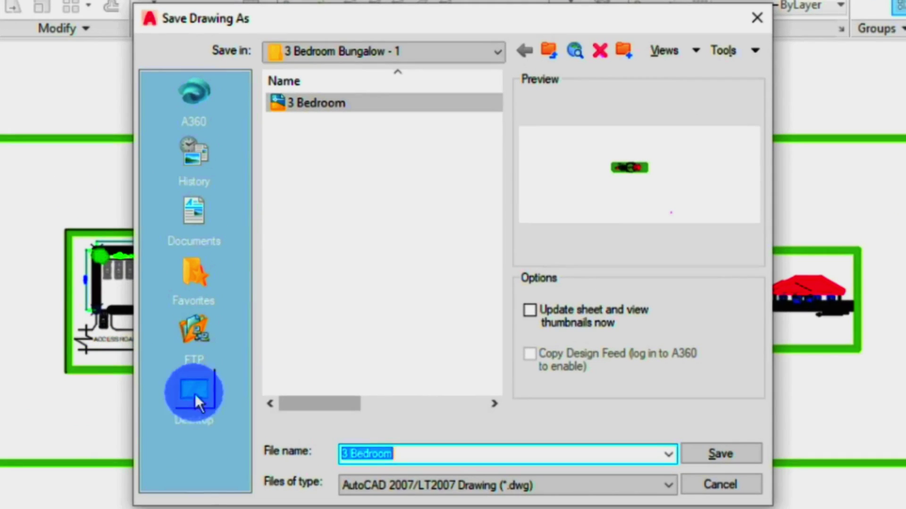
{"action": "left_click", "coordinate": [280, 329]}
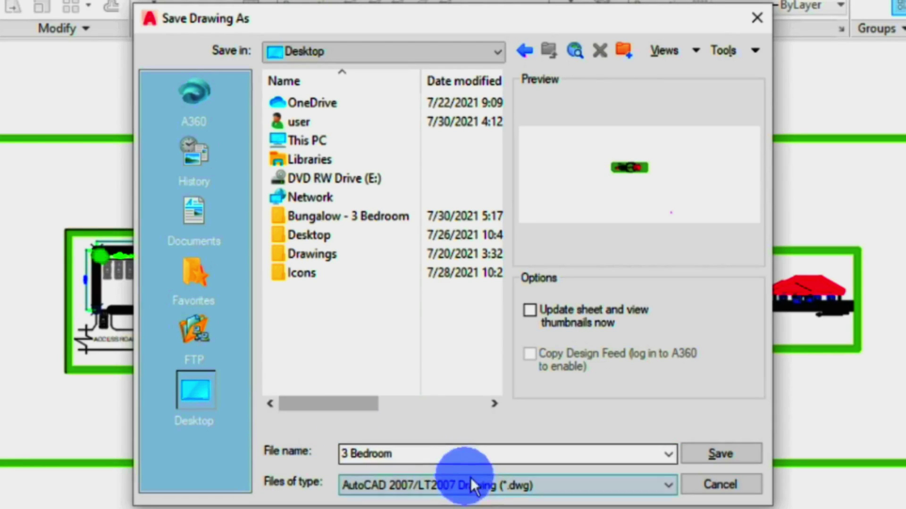
{"action": "left_click", "coordinate": [485, 485]}
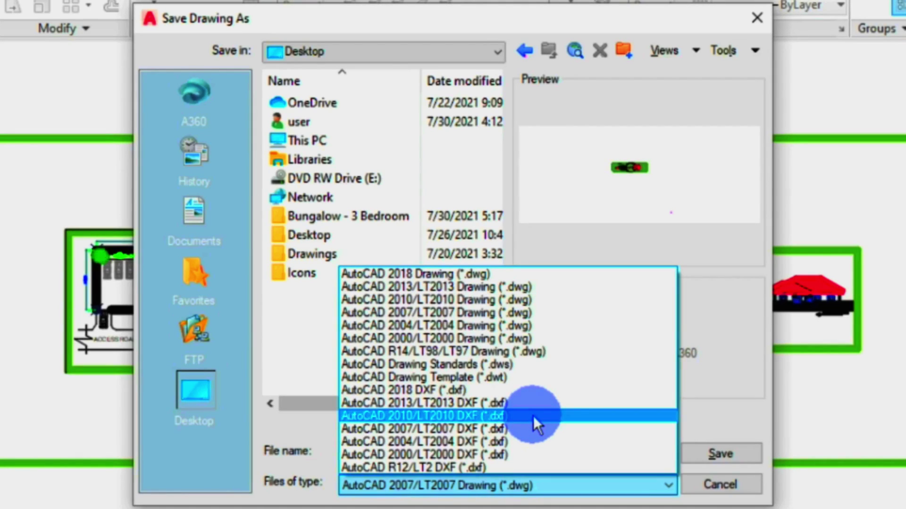
{"action": "left_click", "coordinate": [533, 415]}
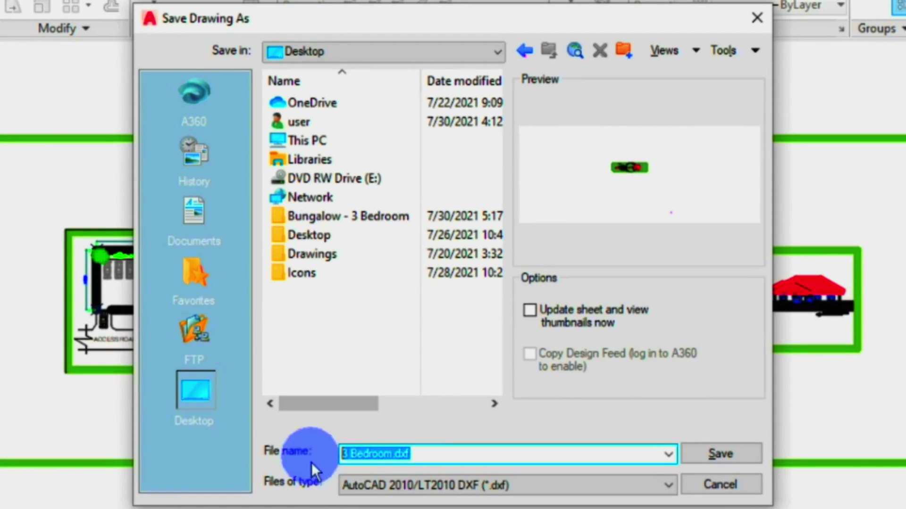
{"action": "type", "text": "Three Bed"}
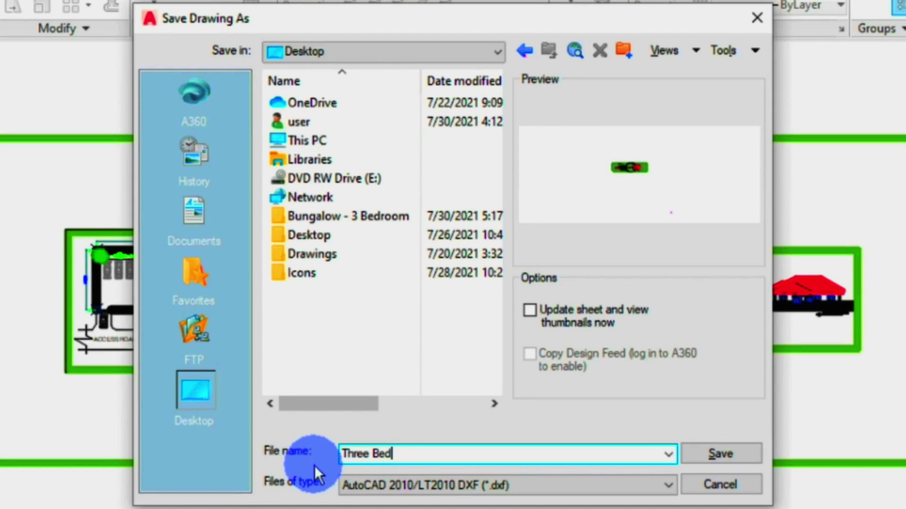
{"action": "type", "text": "room"}
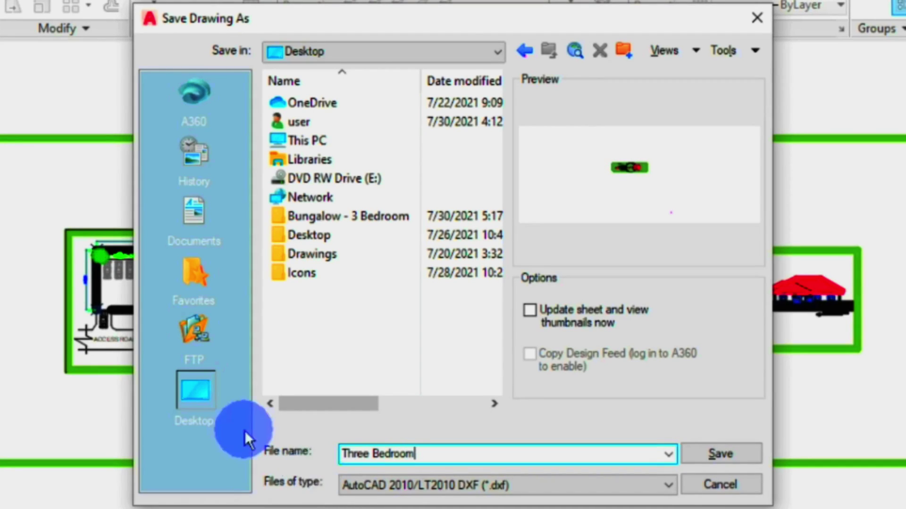
{"action": "left_click", "coordinate": [727, 454]}
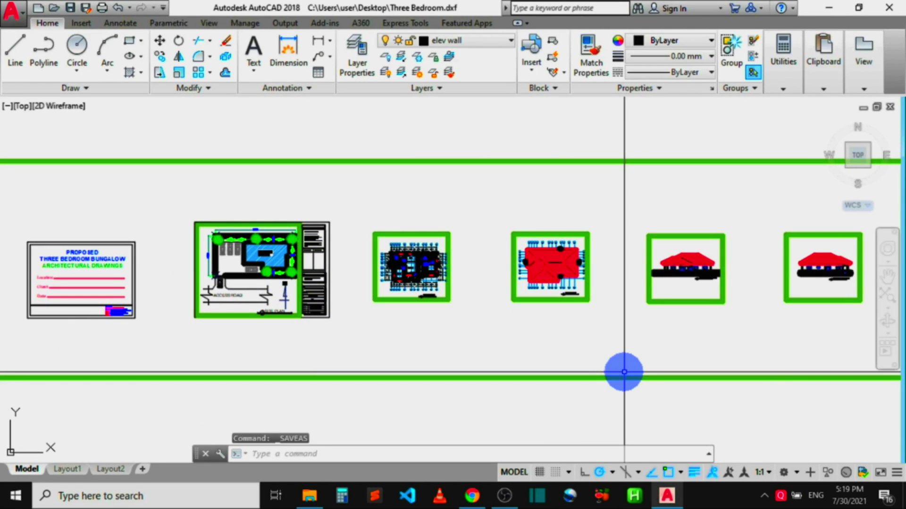
- Close AutoCAD without resaving in 2018 format, close File Explorer, and reopen Three Bedroom.dxf
{"action": "left_click", "coordinate": [889, 7]}
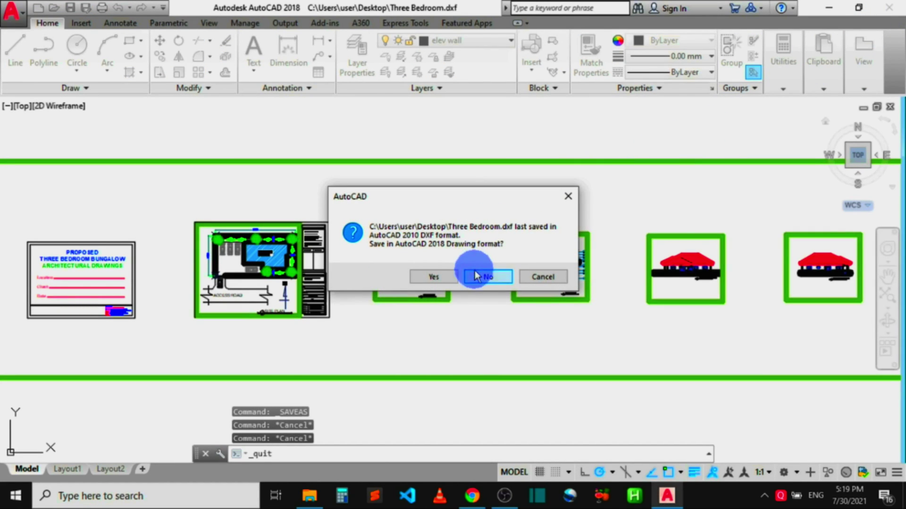
{"action": "left_click", "coordinate": [484, 273]}
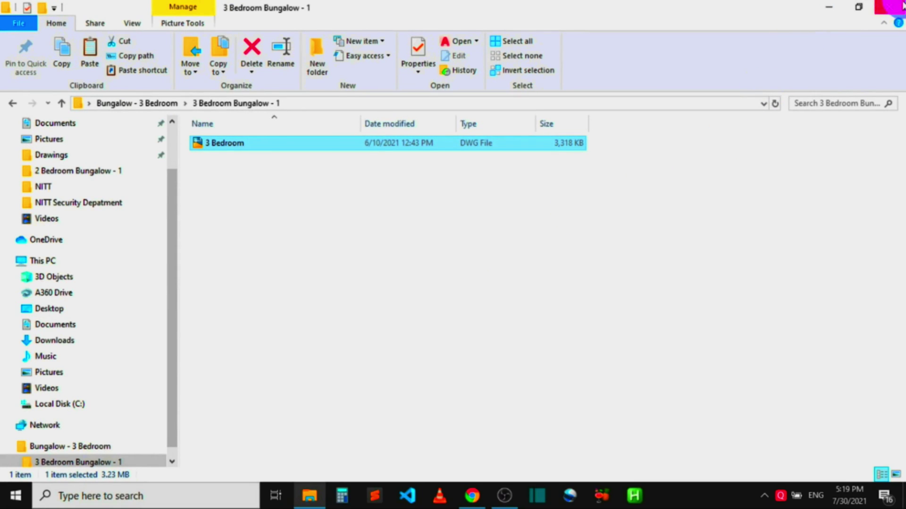
{"action": "left_click", "coordinate": [893, 7]}
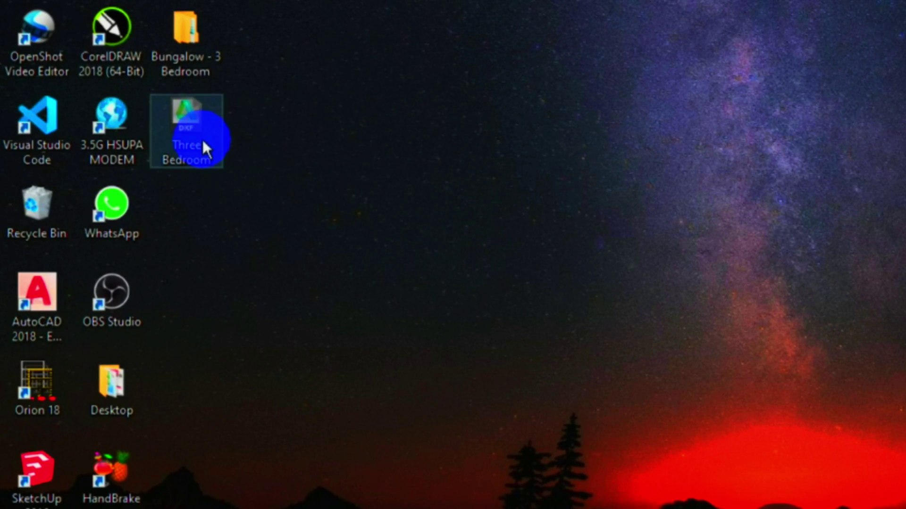
{"action": "mouse_move", "coordinate": [135, 94]}
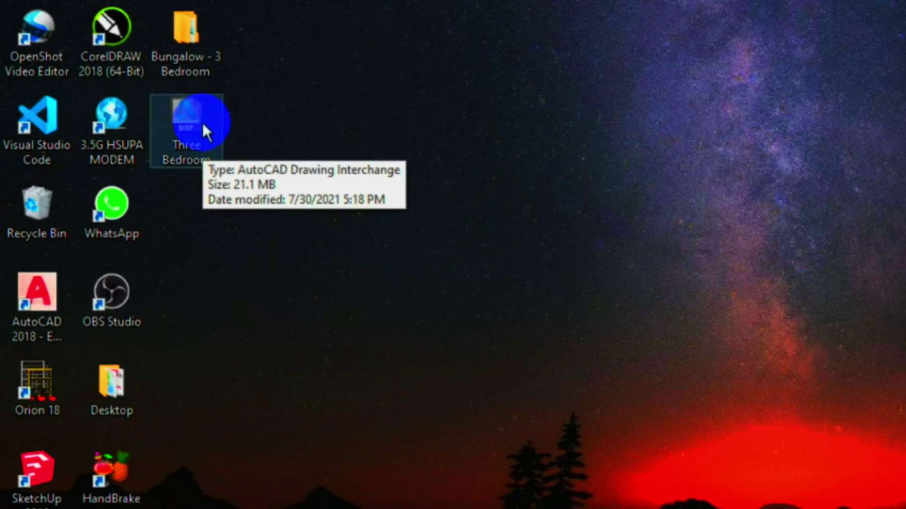
{"action": "double_click", "coordinate": [197, 119]}
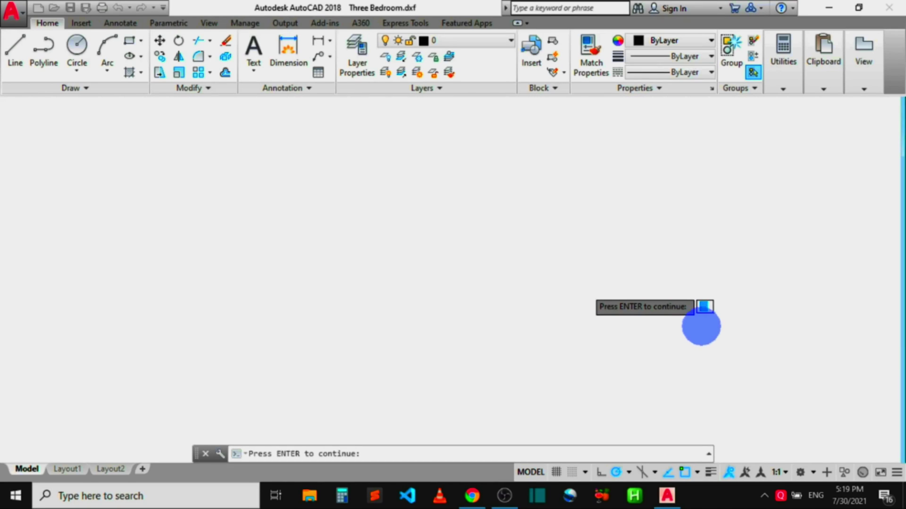
- Continue past the Press ENTER prompt, find the DXF shows nothing, and close AutoCAD
{"action": "key", "text": "Return"}
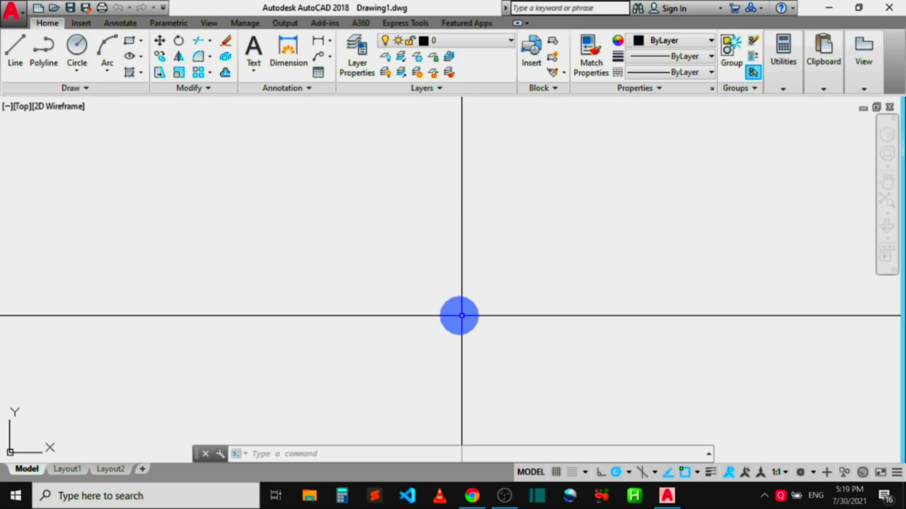
{"action": "left_click", "coordinate": [895, 10]}
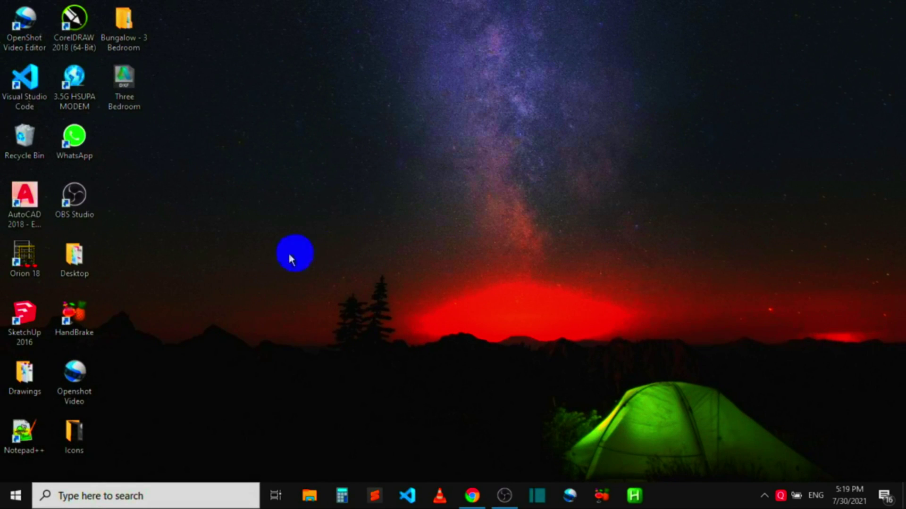
- Relaunch AutoCAD 2018 from the desktop shortcut and start a new blank Drawing1
{"action": "double_click", "coordinate": [29, 206]}
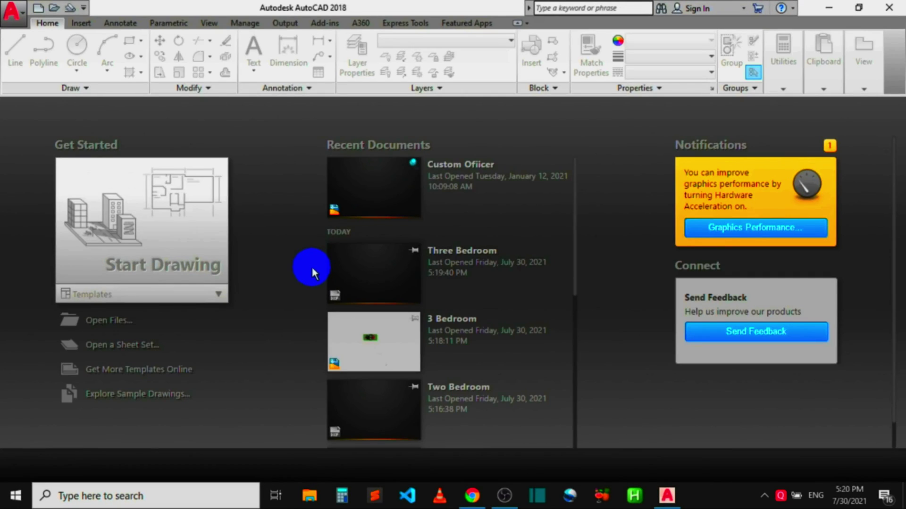
{"action": "left_click", "coordinate": [152, 236]}
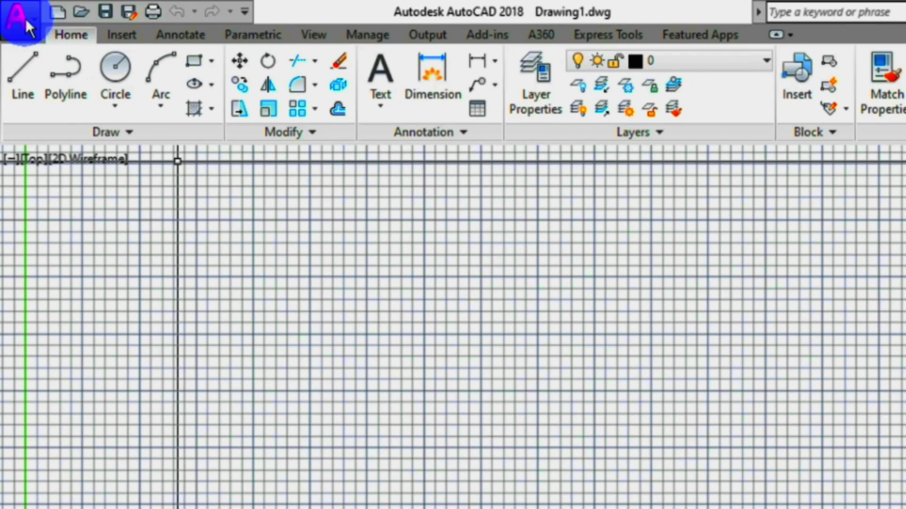
{"action": "left_click", "coordinate": [25, 18]}
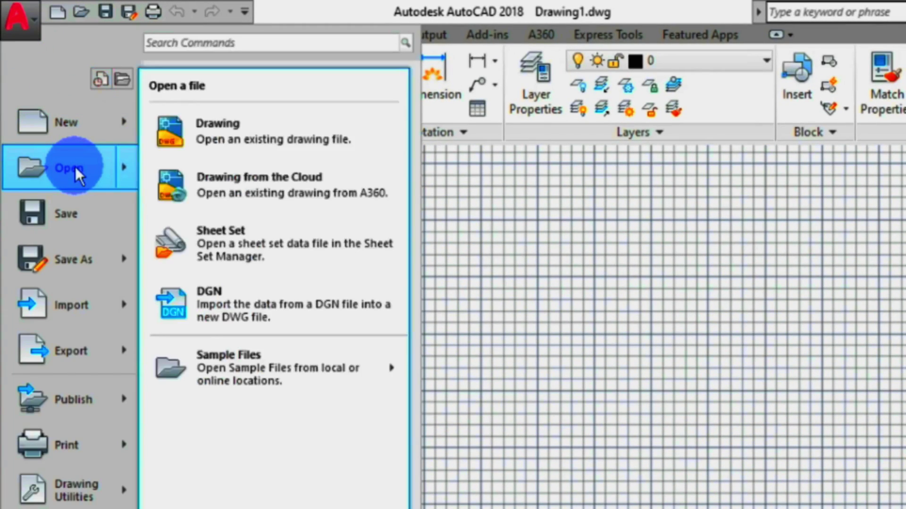
- Open Three Bedroom.dxf from the Desktop with files filtered to DXF, then continue past the prompt
{"action": "left_click", "coordinate": [75, 166]}
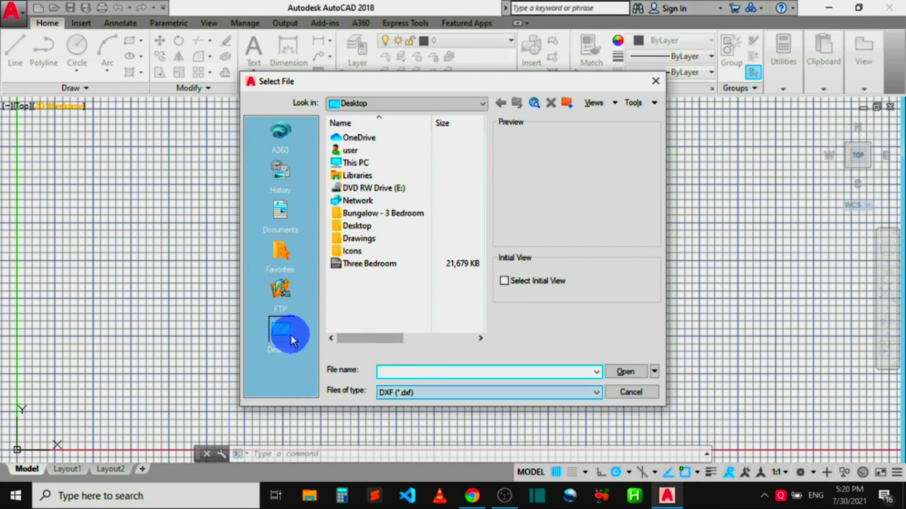
{"action": "left_click", "coordinate": [291, 335]}
{"action": "left_click", "coordinate": [420, 395]}
{"action": "left_click", "coordinate": [420, 395]}
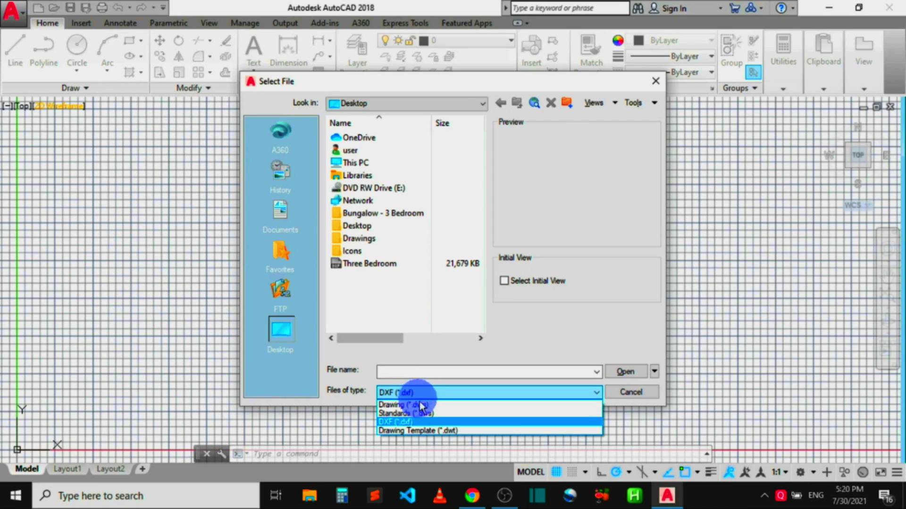
{"action": "left_click", "coordinate": [418, 423]}
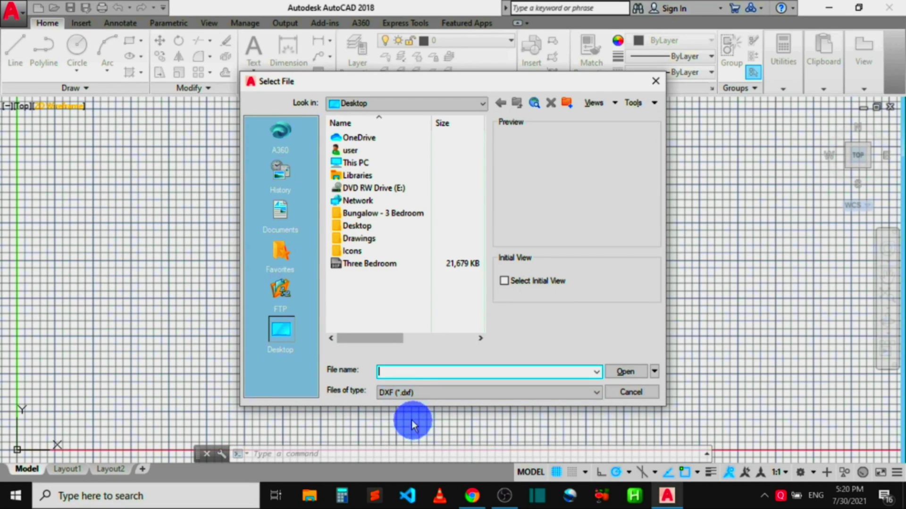
{"action": "left_click", "coordinate": [369, 263]}
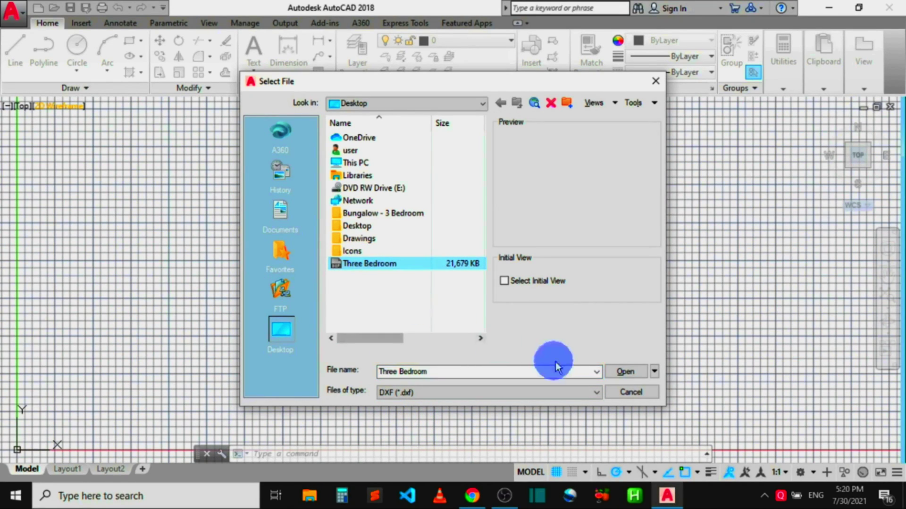
{"action": "left_click", "coordinate": [624, 372]}
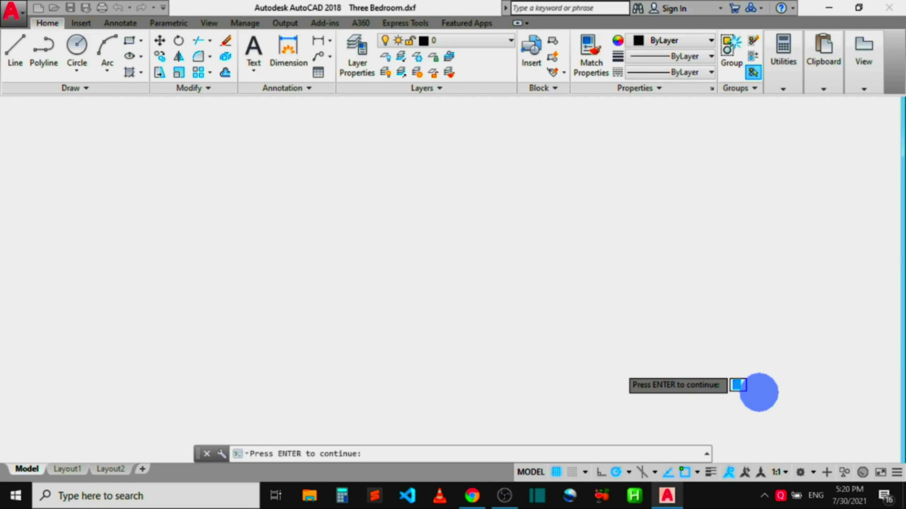
{"action": "key", "text": "Return"}
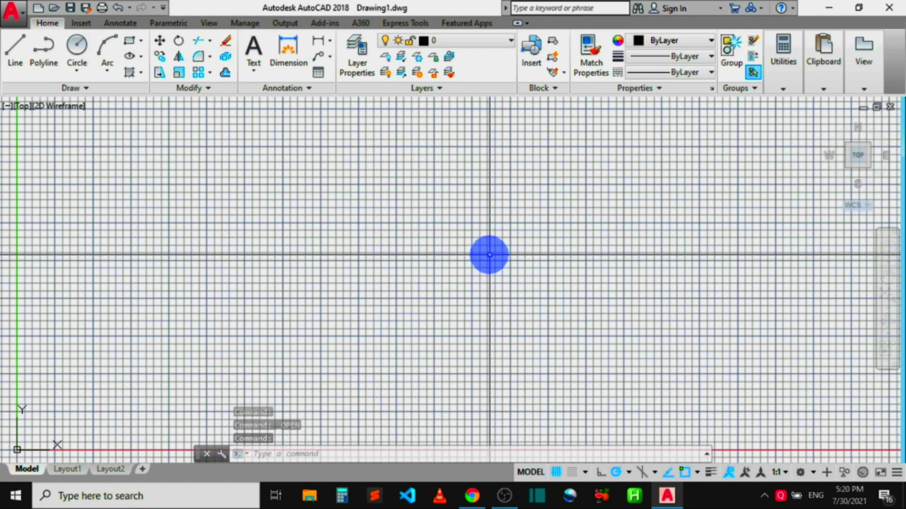
- Zoom to extents to confirm the drawing is empty, then quit AutoCAD without saving Drawing1
{"action": "scroll", "coordinate": [431, 250], "scroll_direction": "down", "scroll_amount": 6}
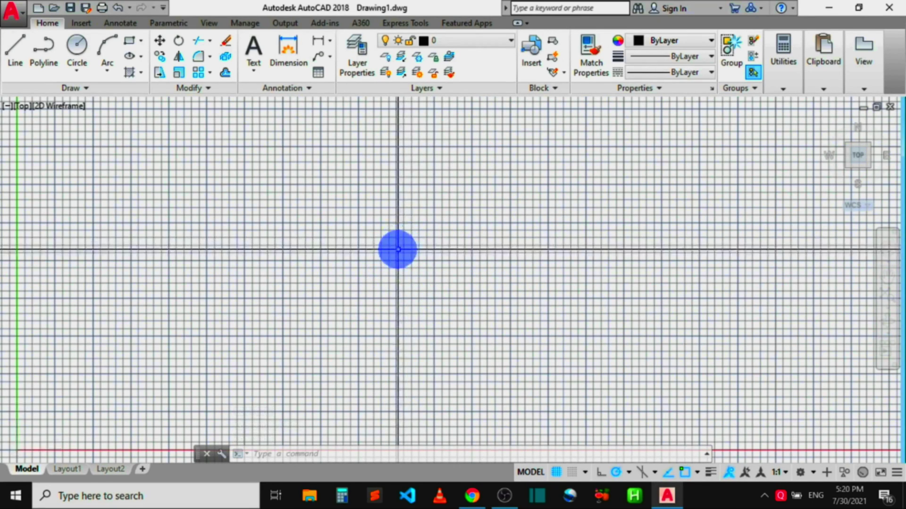
{"action": "scroll", "coordinate": [401, 264], "scroll_direction": "down", "scroll_amount": 4}
{"action": "scroll", "coordinate": [407, 264], "scroll_direction": "down", "scroll_amount": 5}
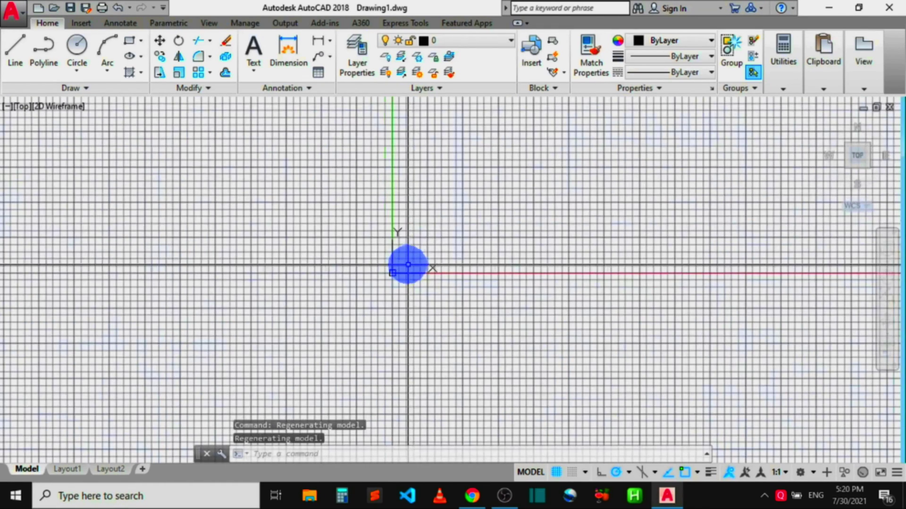
{"action": "scroll", "coordinate": [472, 203], "scroll_direction": "up", "scroll_amount": 5}
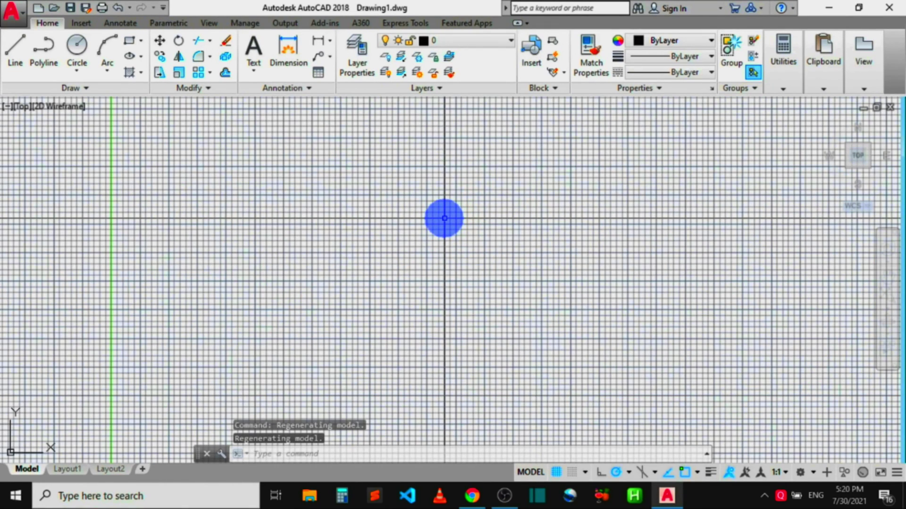
{"action": "middle_click", "coordinate": [444, 217]}
{"action": "middle_click", "coordinate": [444, 218]}
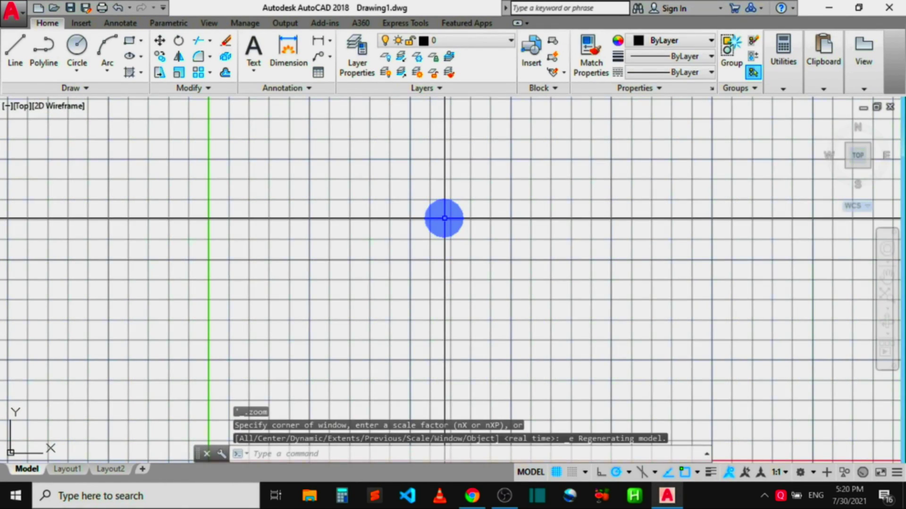
{"action": "scroll", "coordinate": [444, 218], "scroll_direction": "down", "scroll_amount": 2}
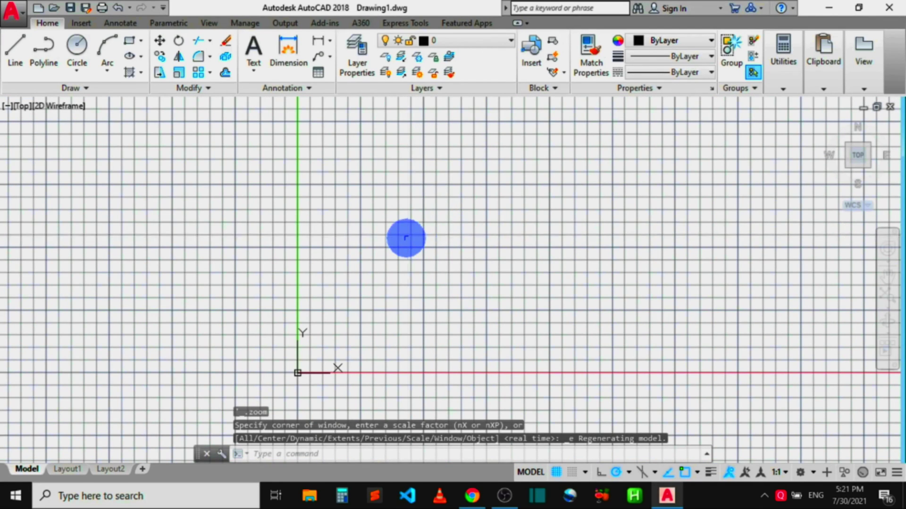
{"action": "left_click", "coordinate": [890, 7]}
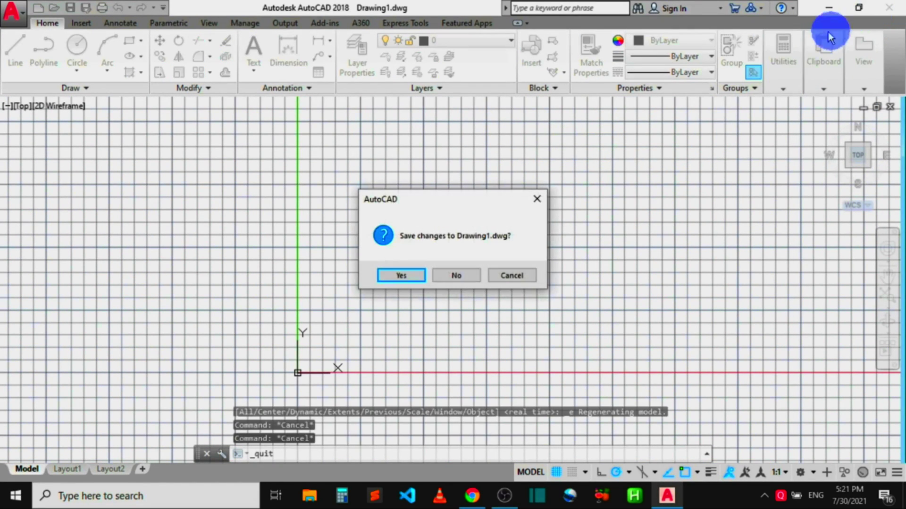
{"action": "left_click", "coordinate": [473, 277]}
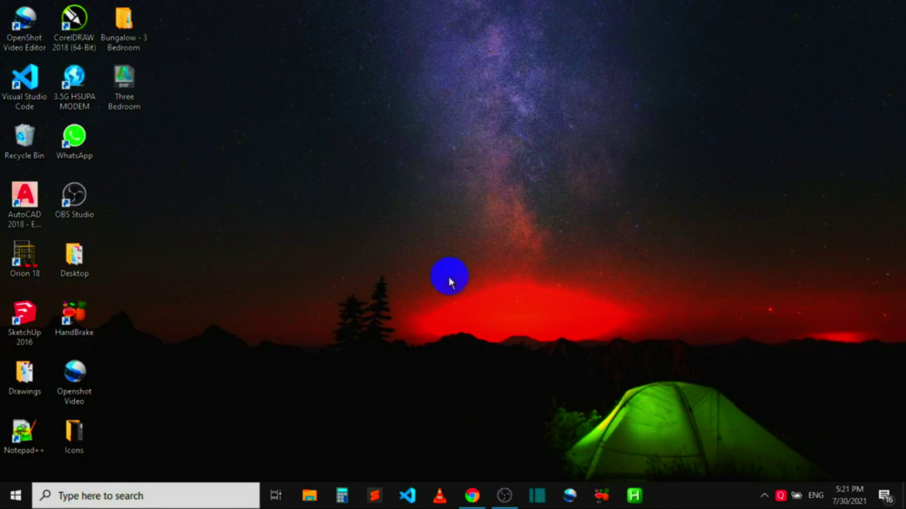
- Delete the Three Bedroom DXF from the desktop and reopen 3 Bedroom.dwg from 3 Bedroom Bungalow - 1
{"action": "right_click", "coordinate": [131, 90]}
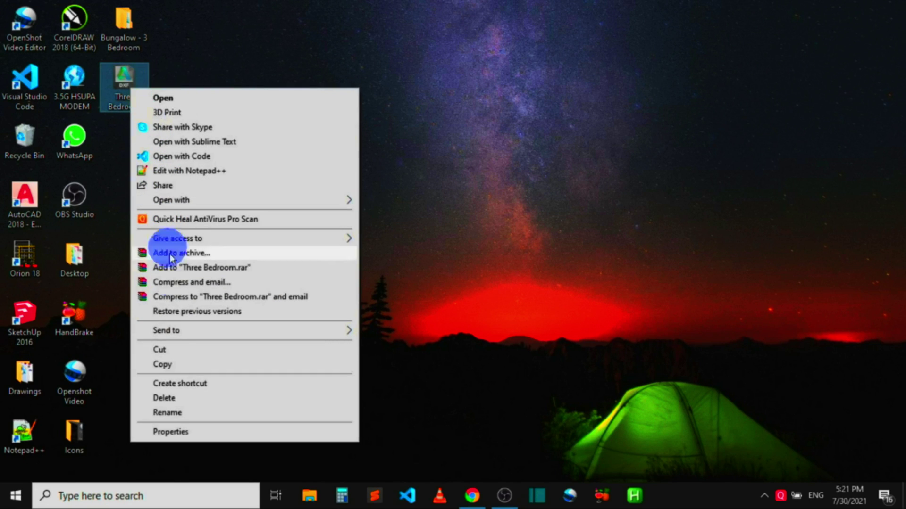
{"action": "left_click", "coordinate": [165, 398]}
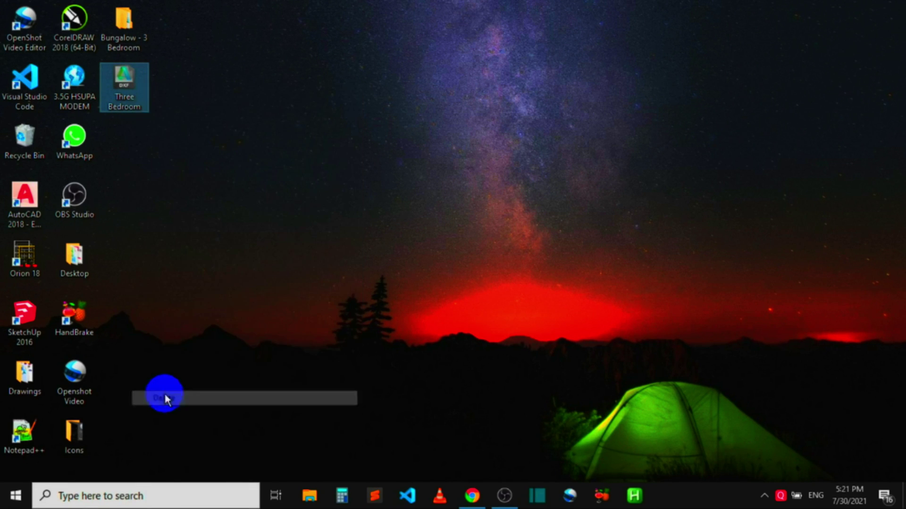
{"action": "left_click", "coordinate": [129, 29]}
{"action": "double_click", "coordinate": [129, 28]}
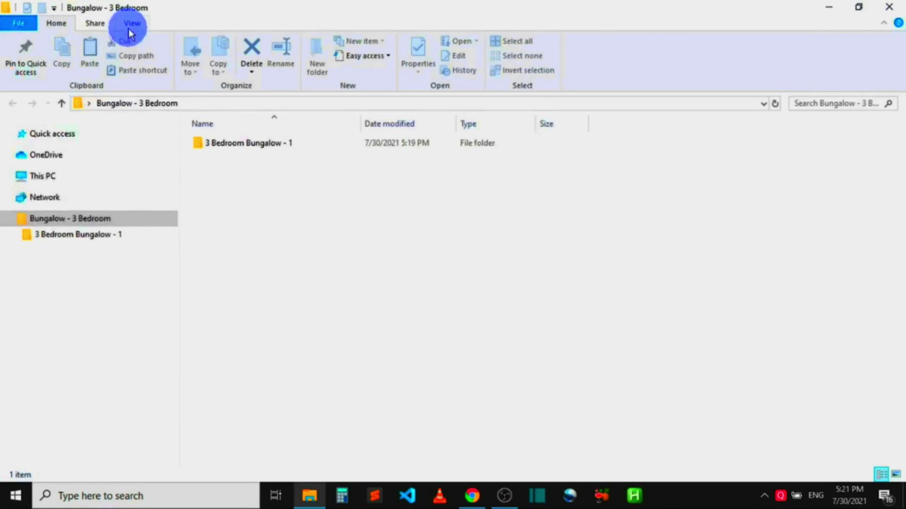
{"action": "left_click", "coordinate": [198, 143]}
{"action": "double_click", "coordinate": [215, 143]}
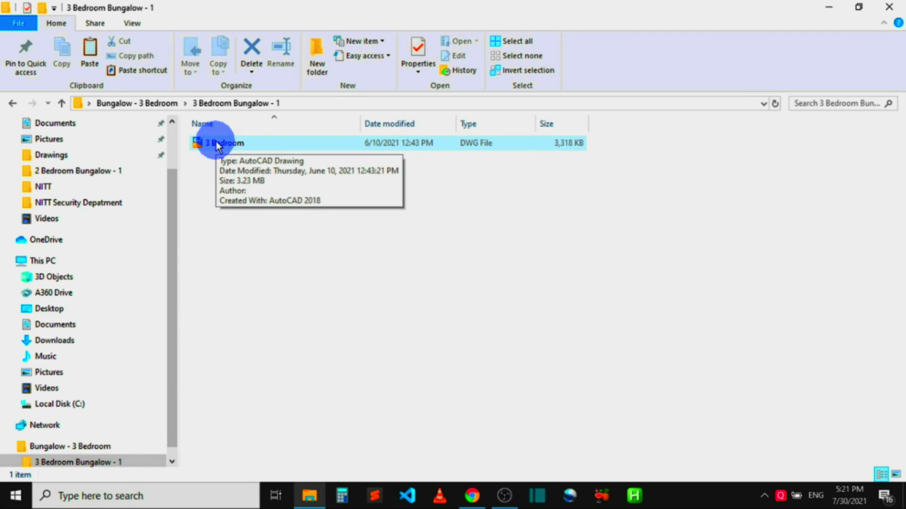
{"action": "double_click", "coordinate": [216, 141]}
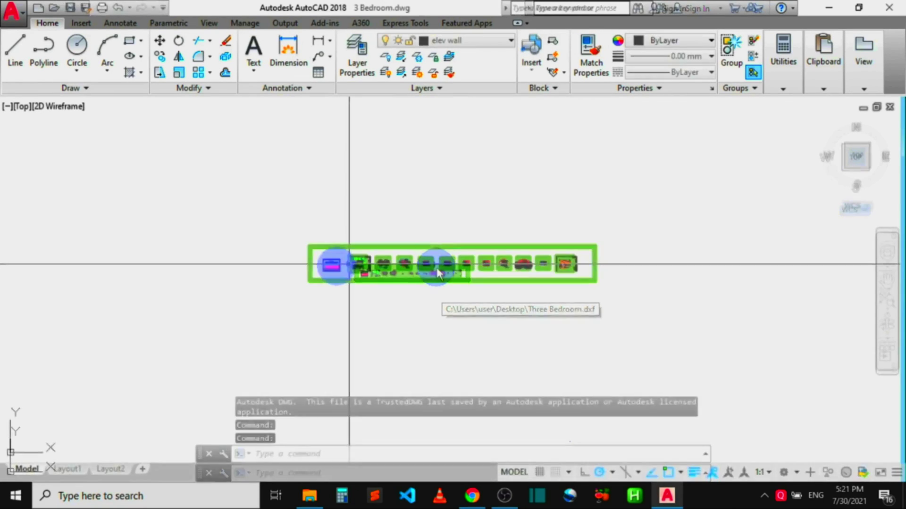
- Zoom in and out to look over the floor plan, roof plan and other sheets
{"action": "scroll", "coordinate": [330, 264], "scroll_direction": "up", "scroll_amount": 2}
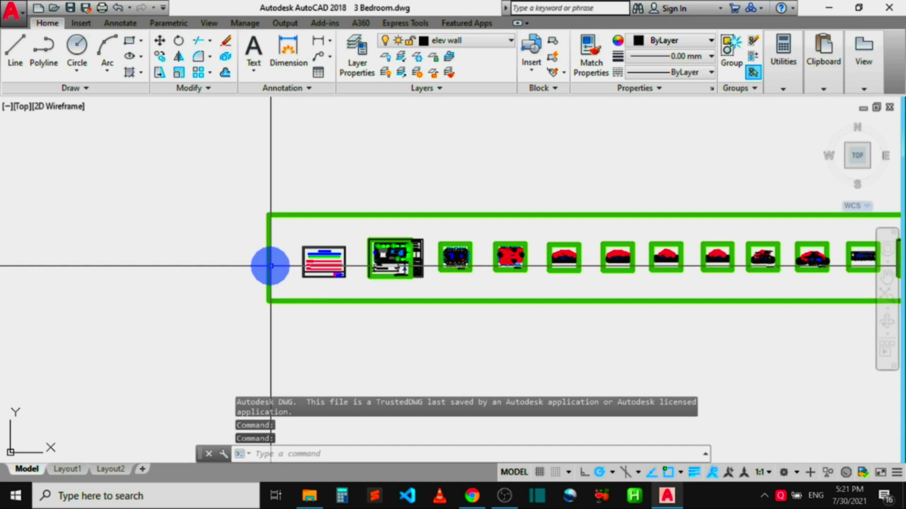
{"action": "scroll", "coordinate": [283, 263], "scroll_direction": "down", "scroll_amount": 2}
{"action": "scroll", "coordinate": [330, 257], "scroll_direction": "up", "scroll_amount": 2}
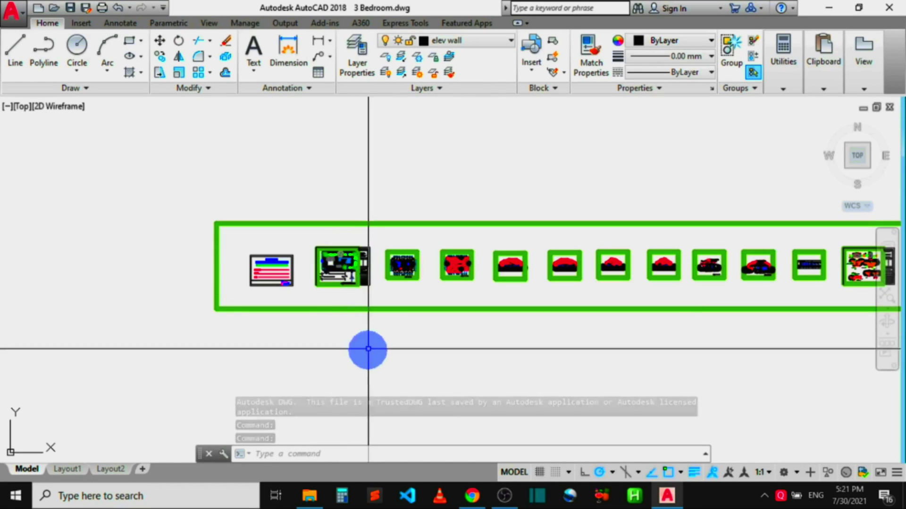
{"action": "scroll", "coordinate": [402, 291], "scroll_direction": "up", "scroll_amount": 3}
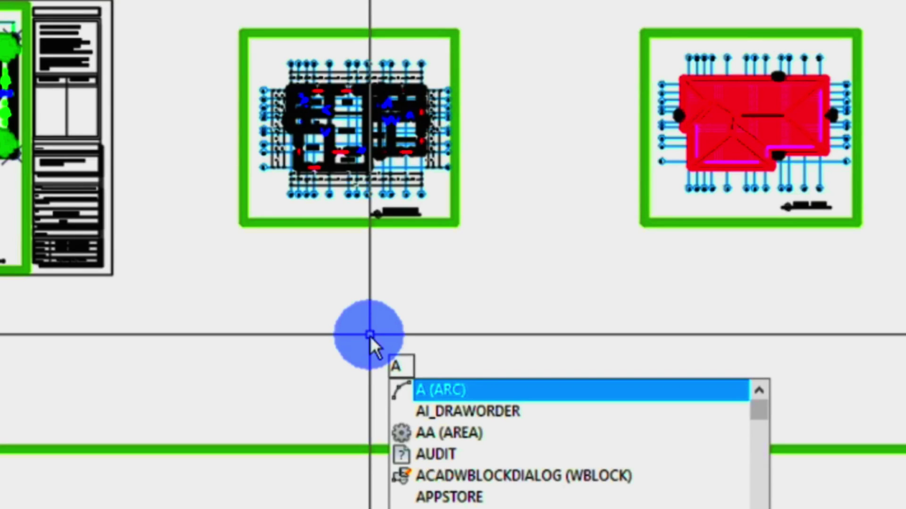
- Run AUDIT with error fixing on, fixing 55 errors and erasing 0 objects
{"action": "type", "text": "U"}
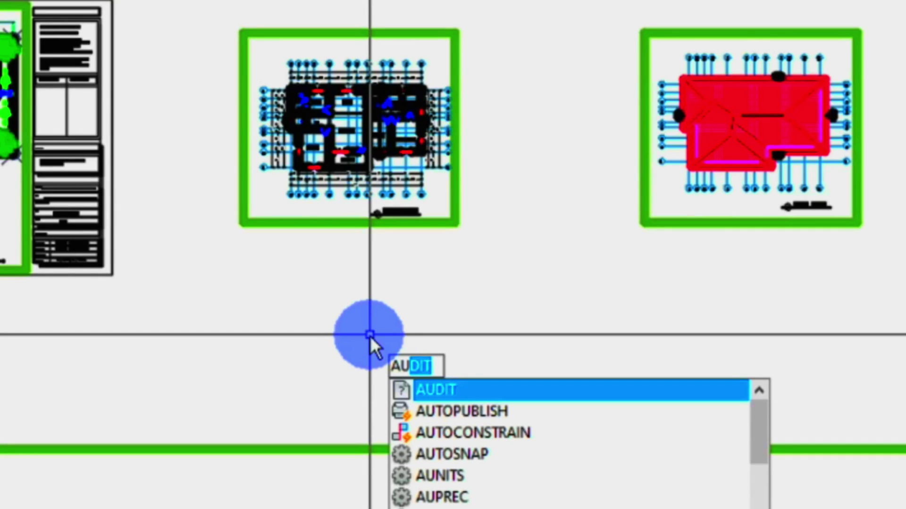
{"action": "type", "text": "DIT"}
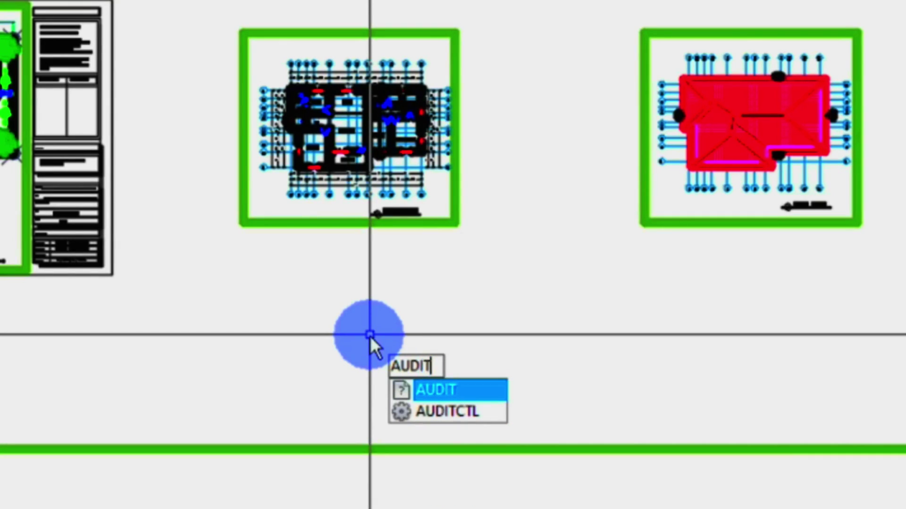
{"action": "key", "text": "Return"}
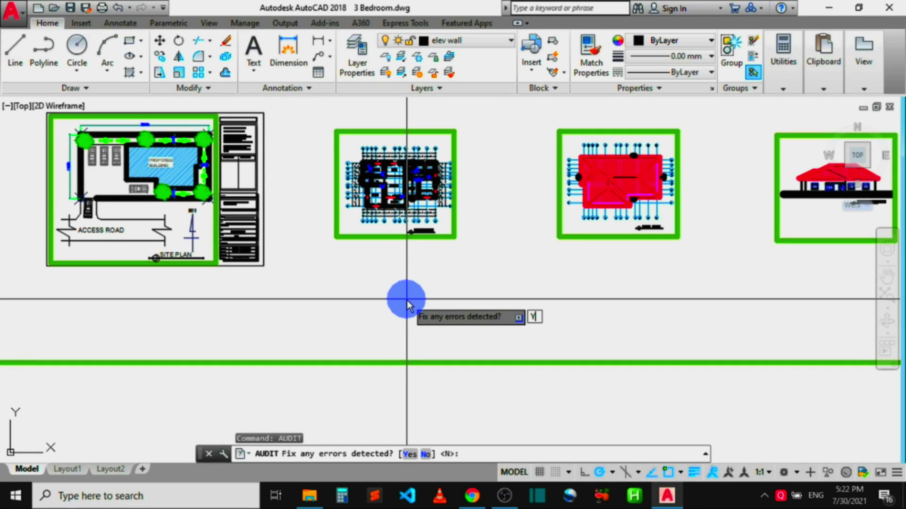
{"action": "key", "text": "Return"}
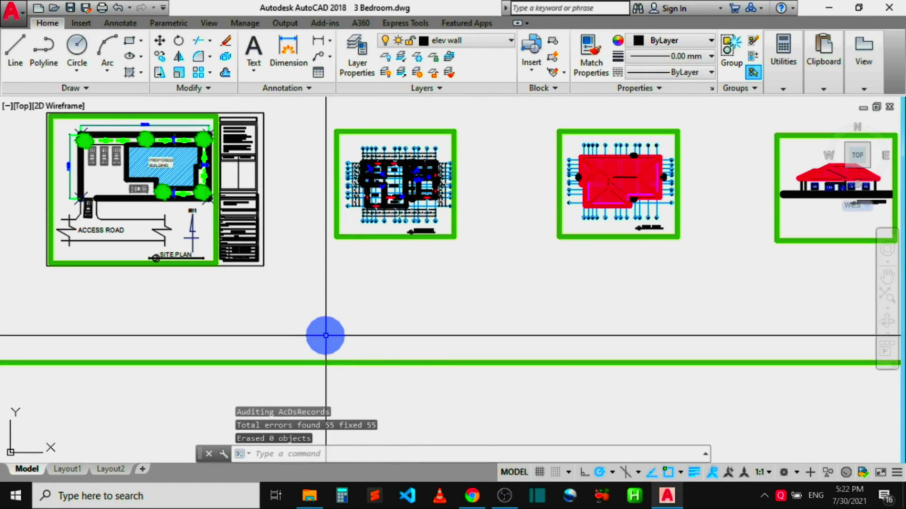
{"action": "scroll", "coordinate": [369, 300], "scroll_direction": "down", "scroll_amount": 3}
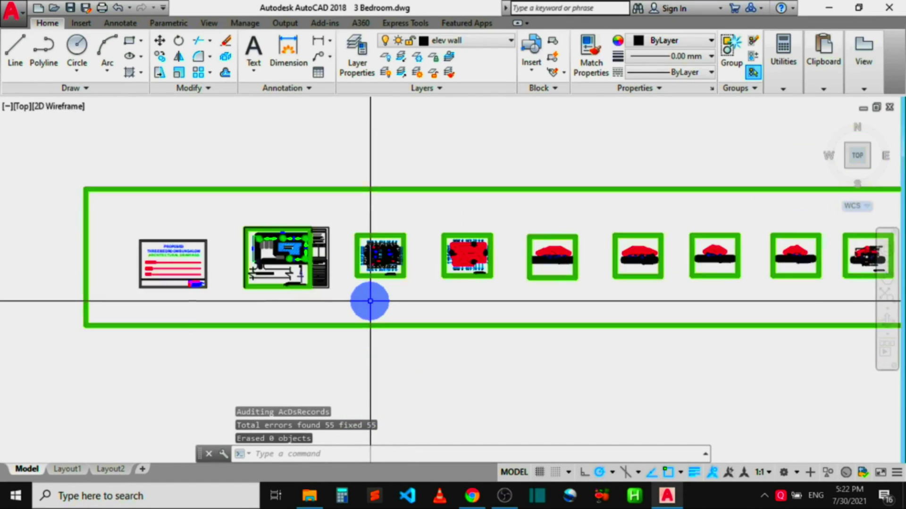
{"action": "scroll", "coordinate": [370, 301], "scroll_direction": "down", "scroll_amount": 2}
{"action": "scroll", "coordinate": [369, 301], "scroll_direction": "up", "scroll_amount": 4}
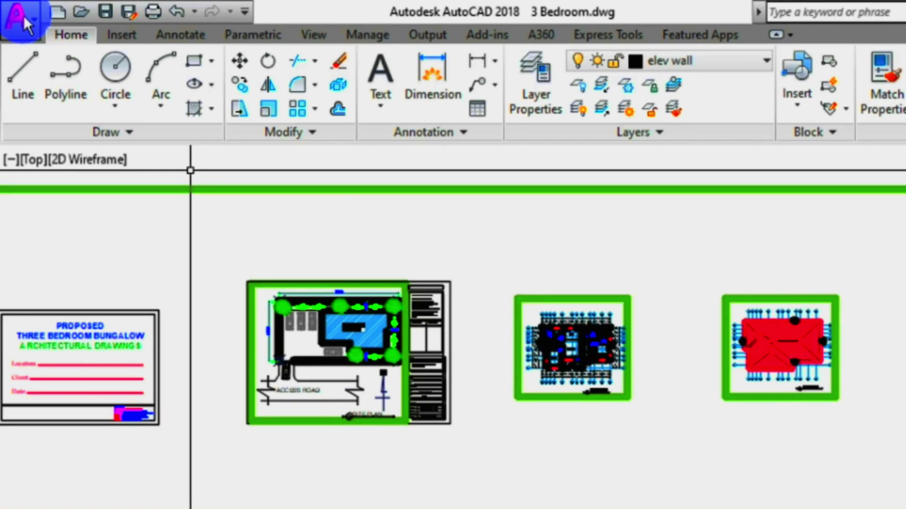
- Save the drawing to the Desktop as 'Three Bedroom' in AutoCAD 2010/LT2010 DXF format
{"action": "left_click", "coordinate": [24, 15]}
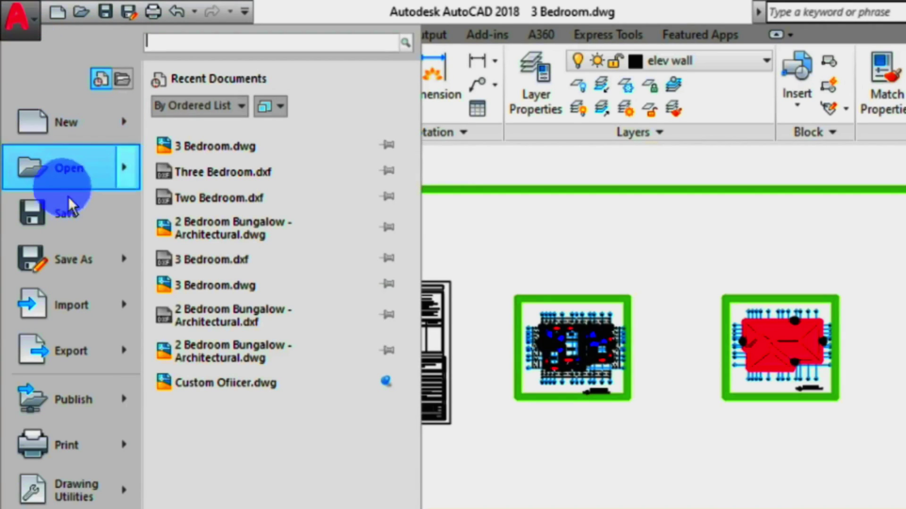
{"action": "left_click", "coordinate": [69, 253]}
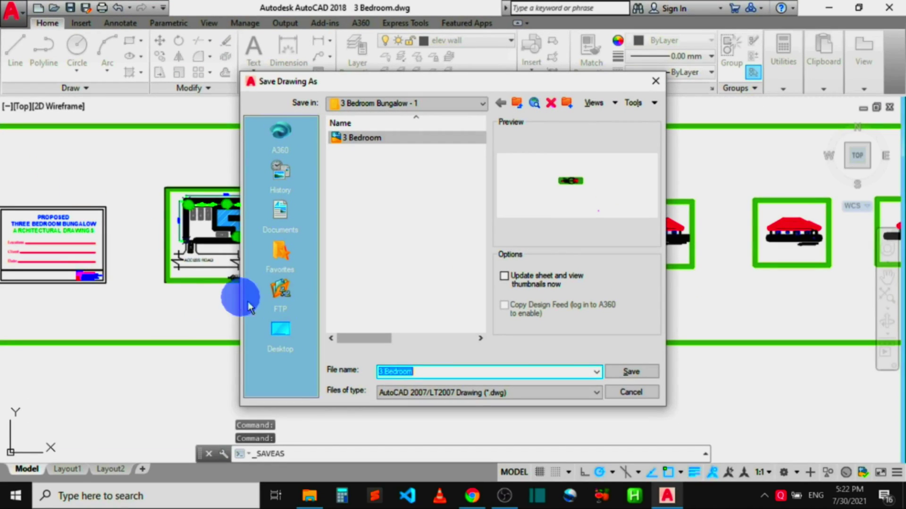
{"action": "left_click", "coordinate": [413, 497]}
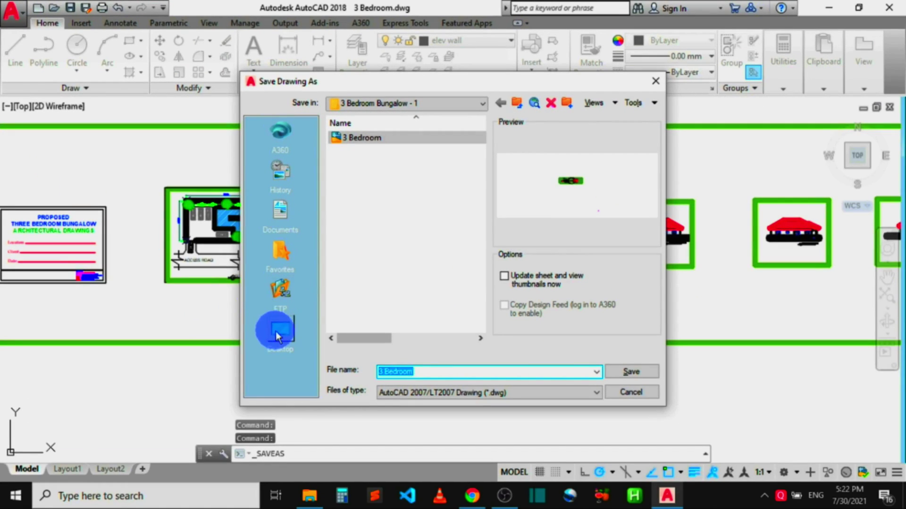
{"action": "left_click", "coordinate": [404, 370]}
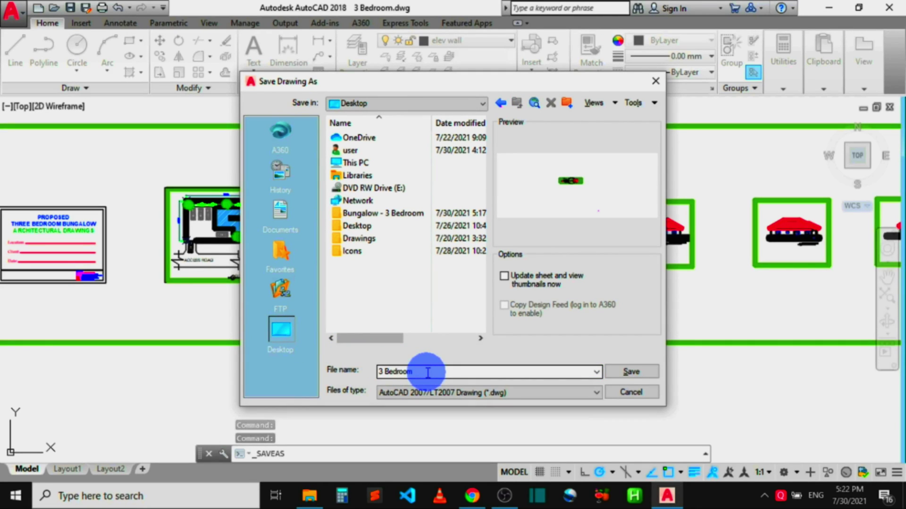
{"action": "double_click", "coordinate": [427, 373]}
{"action": "type", "text": "Thre"}
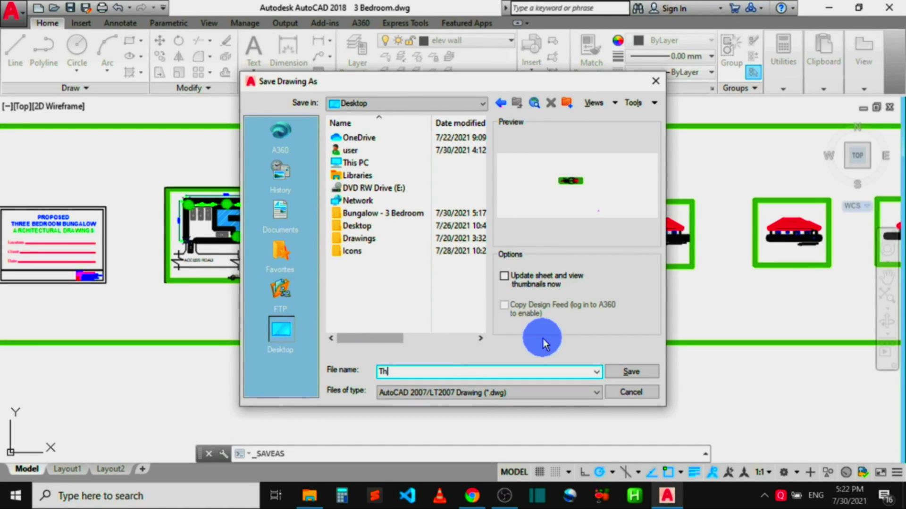
{"action": "type", "text": "e Bedroom"}
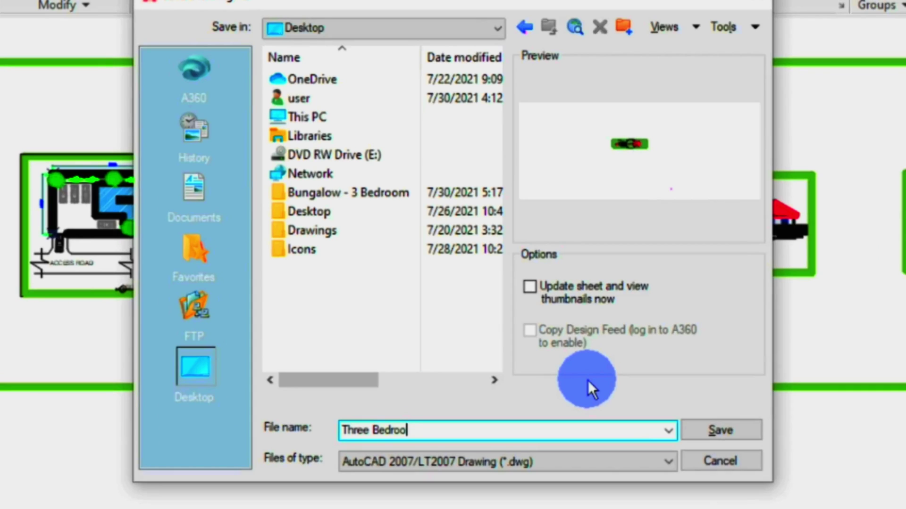
{"action": "left_click", "coordinate": [606, 458]}
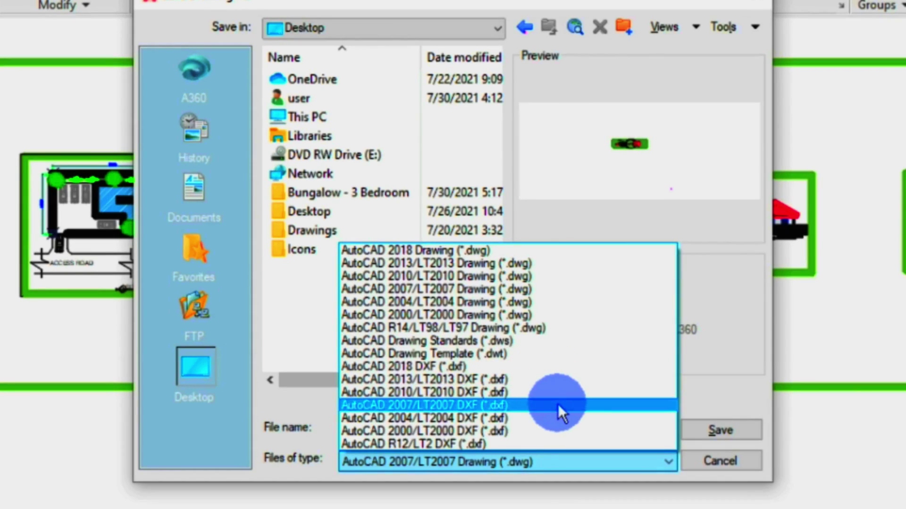
{"action": "left_click", "coordinate": [551, 395]}
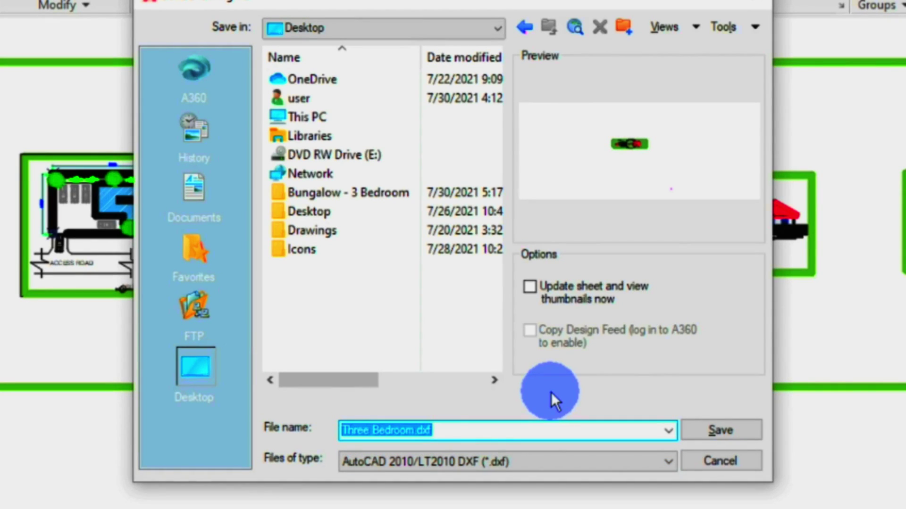
{"action": "left_click", "coordinate": [717, 428]}
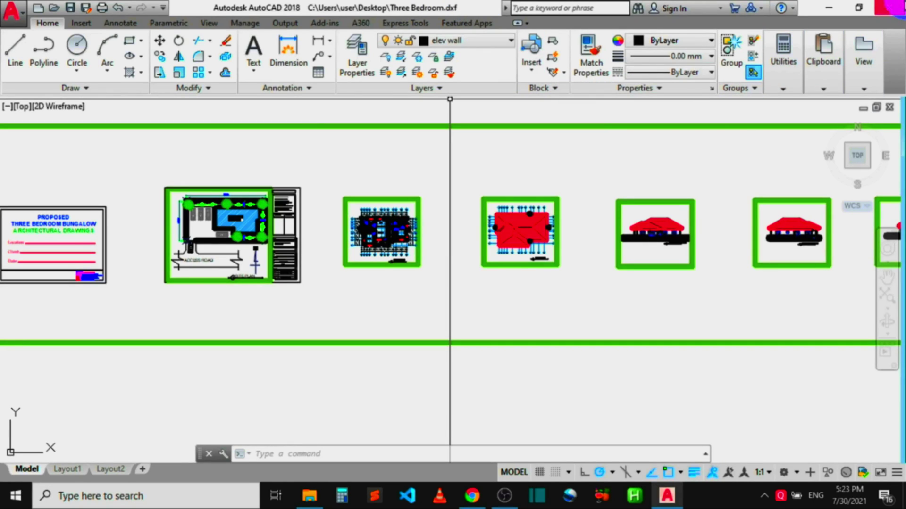
- Close AutoCAD and reopen Three Bedroom.dxf from the desktop, not as read-only
{"action": "left_click", "coordinate": [891, 7]}
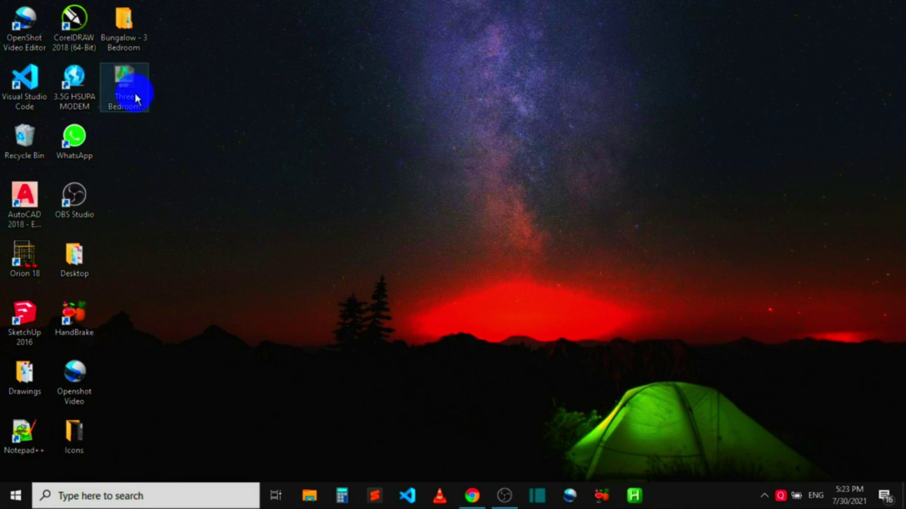
{"action": "double_click", "coordinate": [124, 84]}
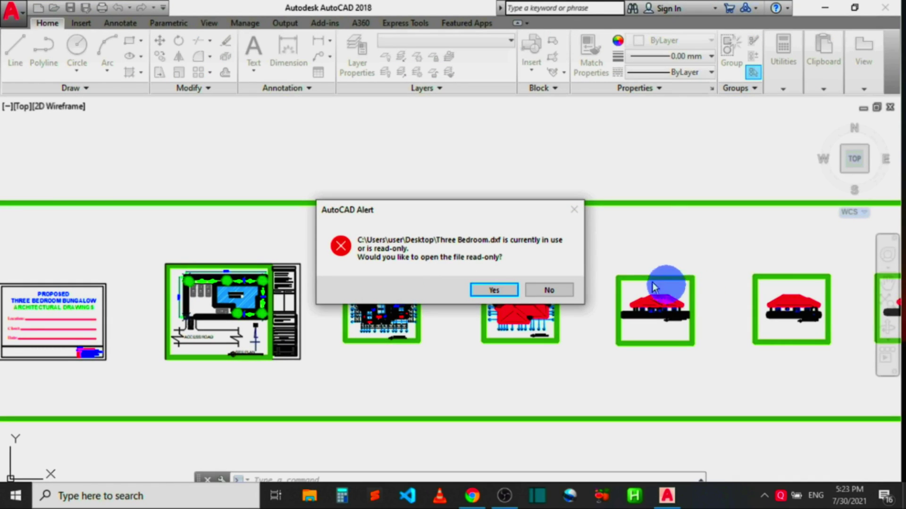
{"action": "left_click", "coordinate": [549, 290]}
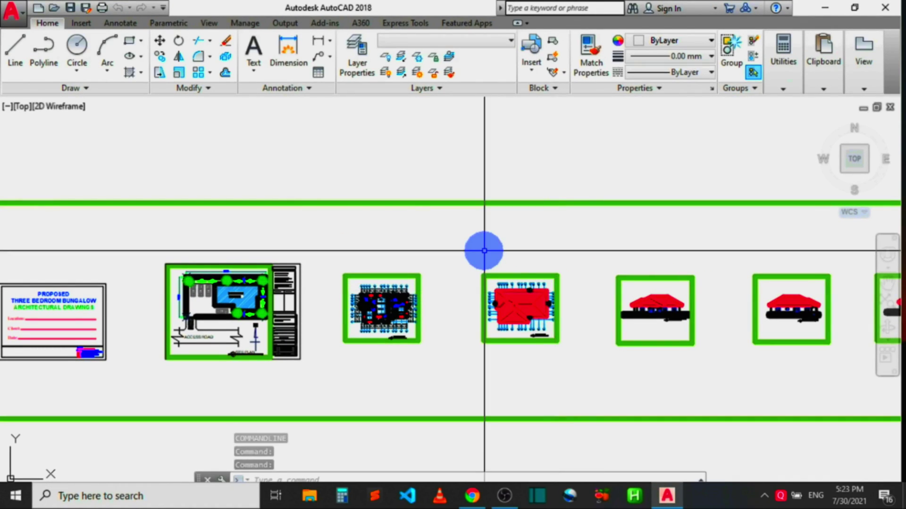
- Zoom around the reopened sheets, then quit AutoCAD without saving changes
{"action": "scroll", "coordinate": [463, 263], "scroll_direction": "down", "scroll_amount": 5}
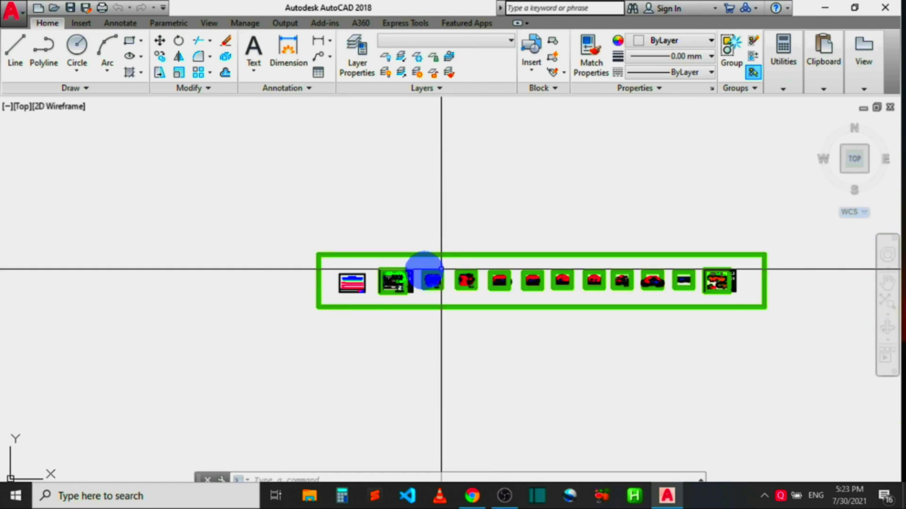
{"action": "scroll", "coordinate": [427, 268], "scroll_direction": "up", "scroll_amount": 5}
{"action": "scroll", "coordinate": [423, 281], "scroll_direction": "up", "scroll_amount": 3}
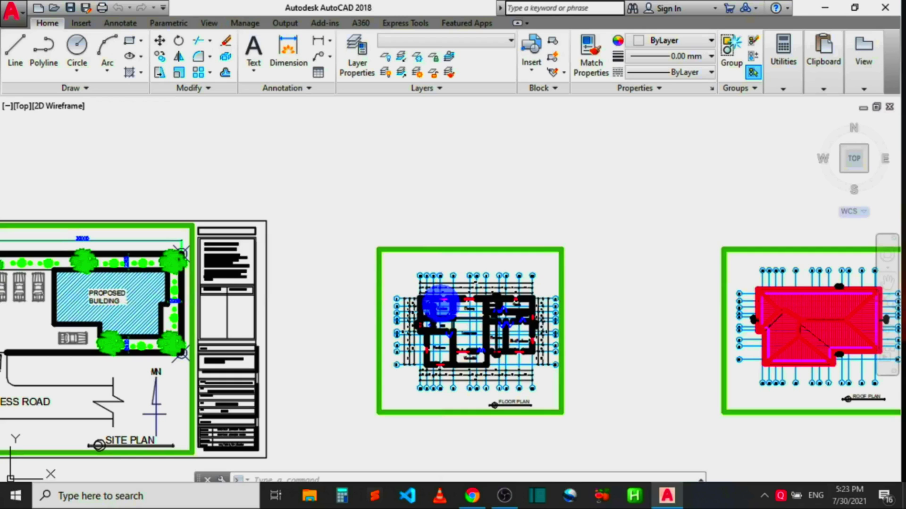
{"action": "scroll", "coordinate": [441, 304], "scroll_direction": "down", "scroll_amount": 4}
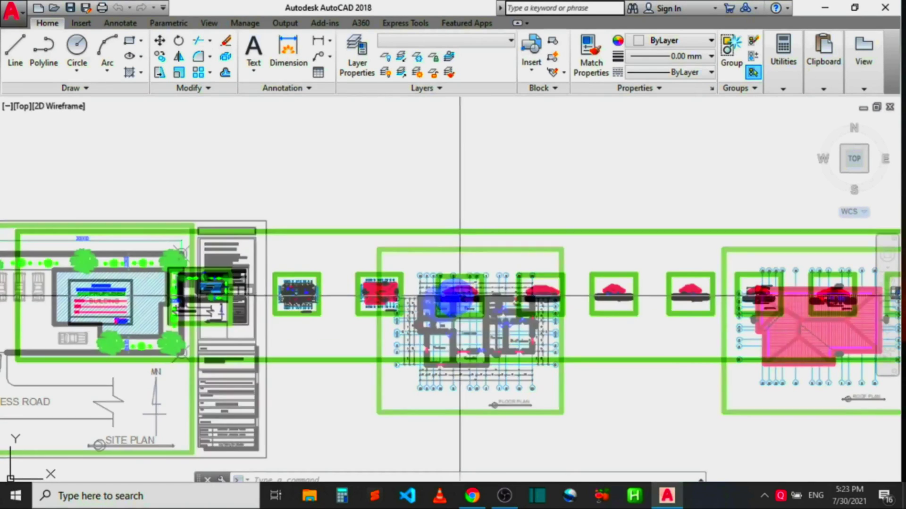
{"action": "left_click", "coordinate": [884, 8]}
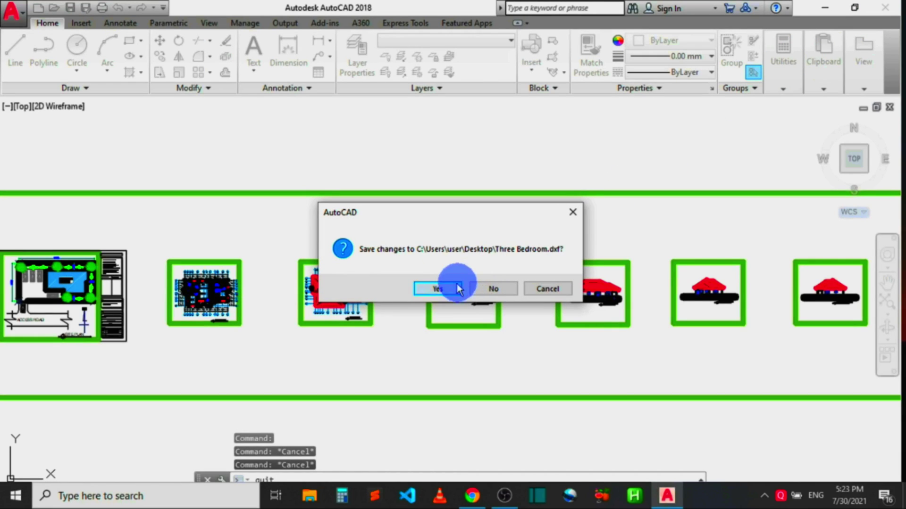
{"action": "left_click", "coordinate": [491, 287]}
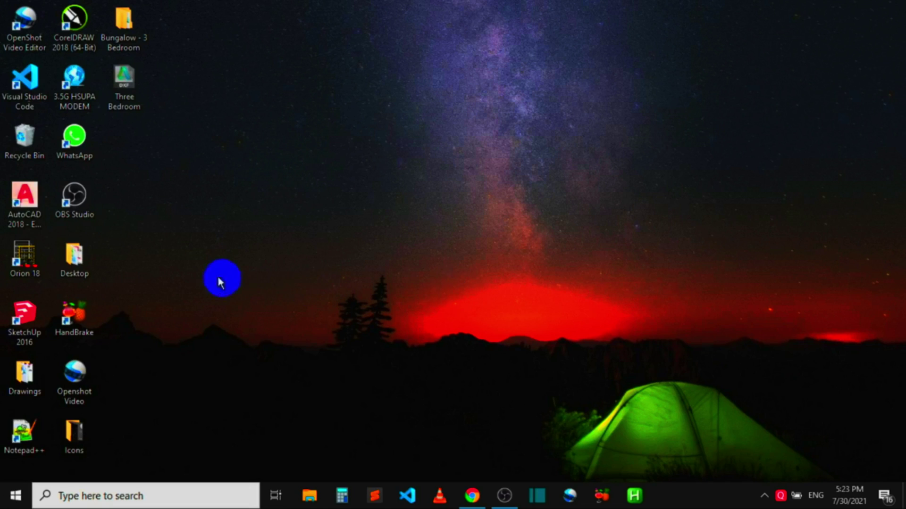
- Relaunch AutoCAD 2018 with a blank drawing and open Three Bedroom.dxf from the Desktop
{"action": "double_click", "coordinate": [25, 207]}
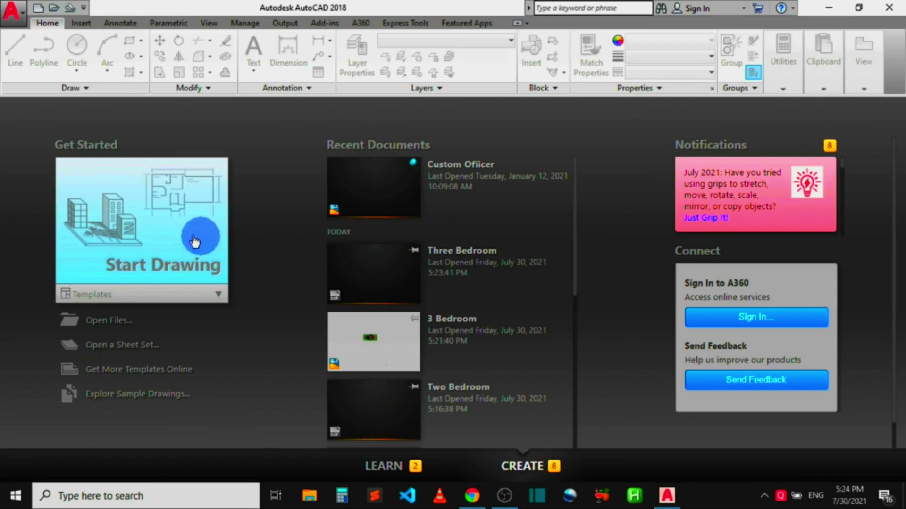
{"action": "left_click", "coordinate": [160, 229]}
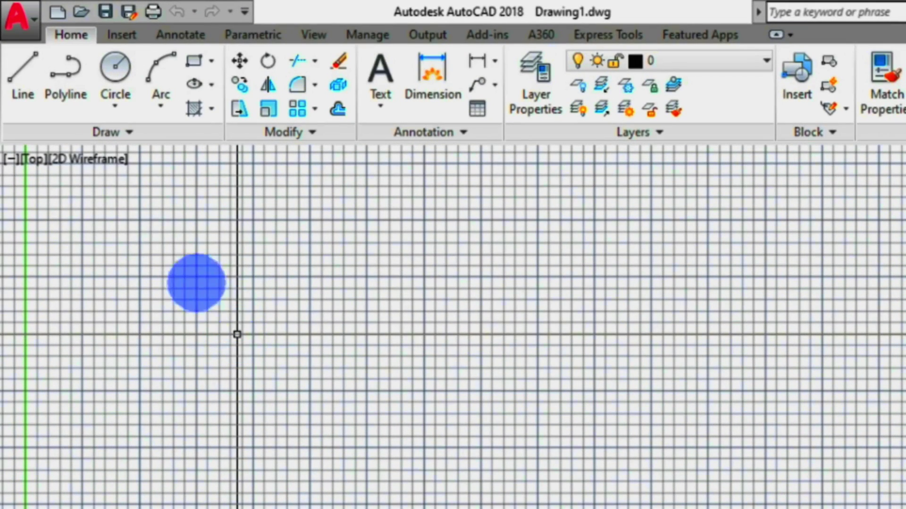
{"action": "left_click", "coordinate": [13, 17]}
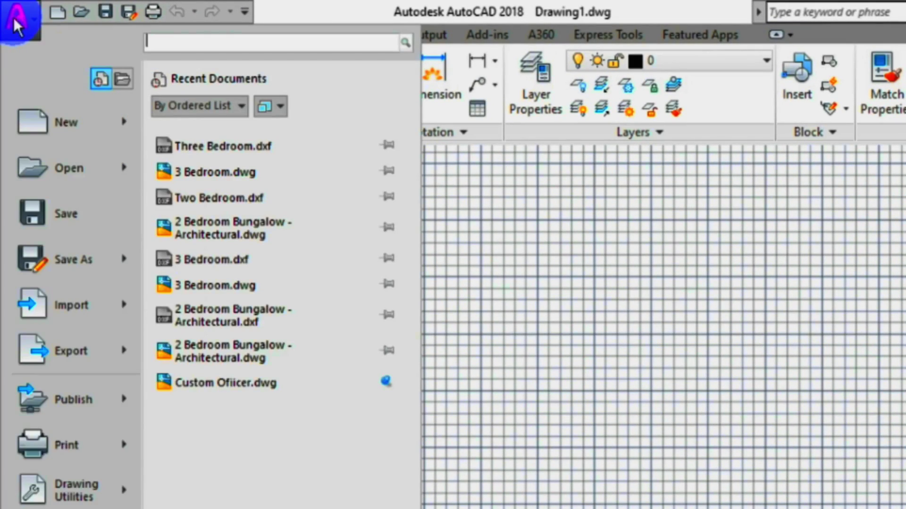
{"action": "left_click", "coordinate": [58, 163]}
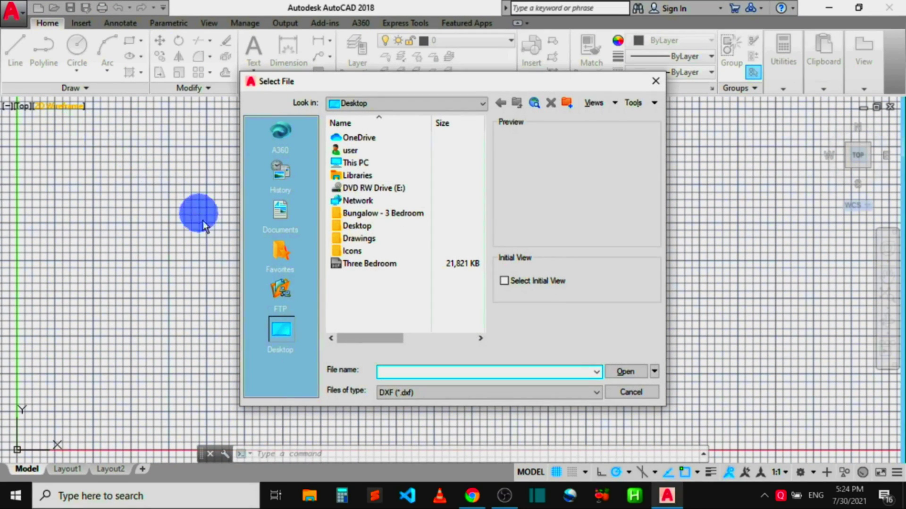
{"action": "left_click", "coordinate": [281, 333]}
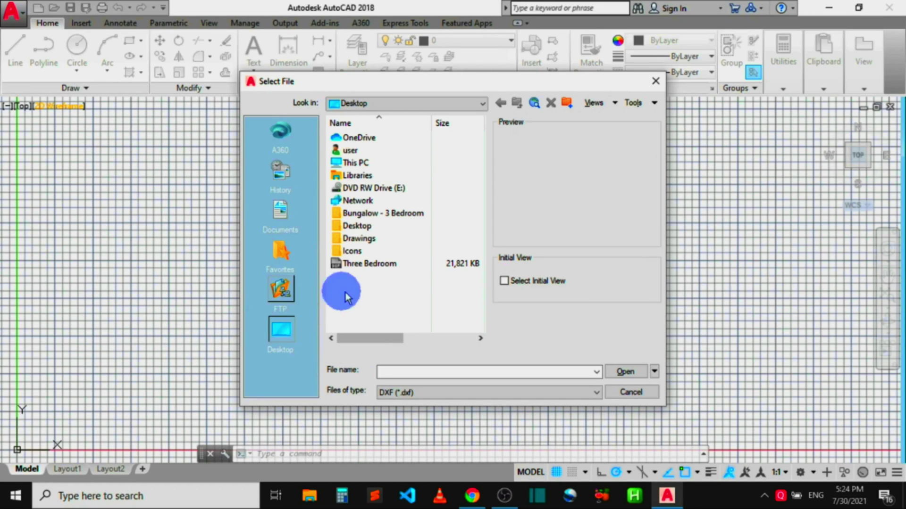
{"action": "left_click", "coordinate": [354, 264]}
{"action": "left_click", "coordinate": [631, 370]}
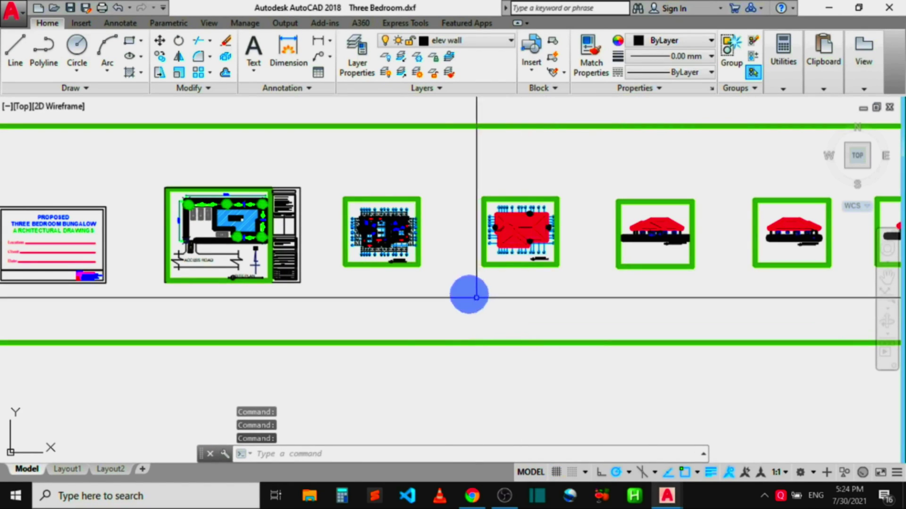
{"action": "scroll", "coordinate": [340, 228], "scroll_direction": "down", "scroll_amount": 5}
{"action": "scroll", "coordinate": [341, 229], "scroll_direction": "up", "scroll_amount": 10}
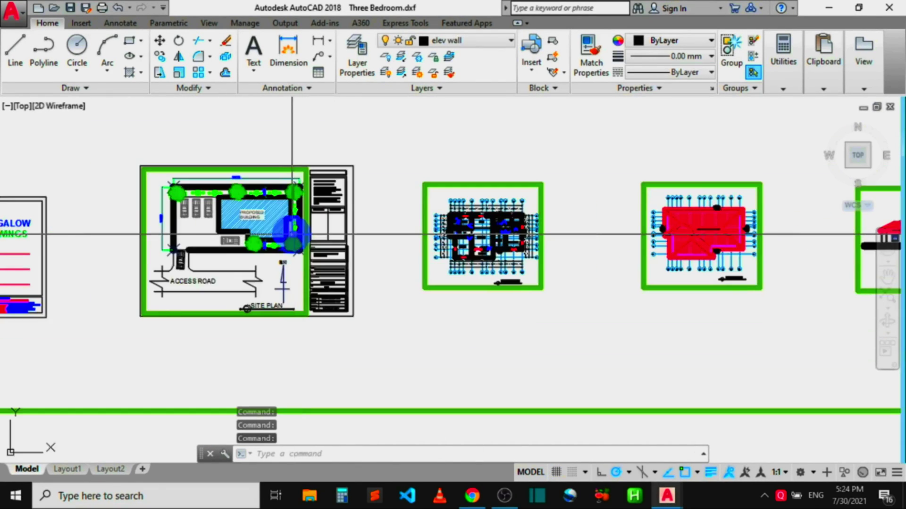